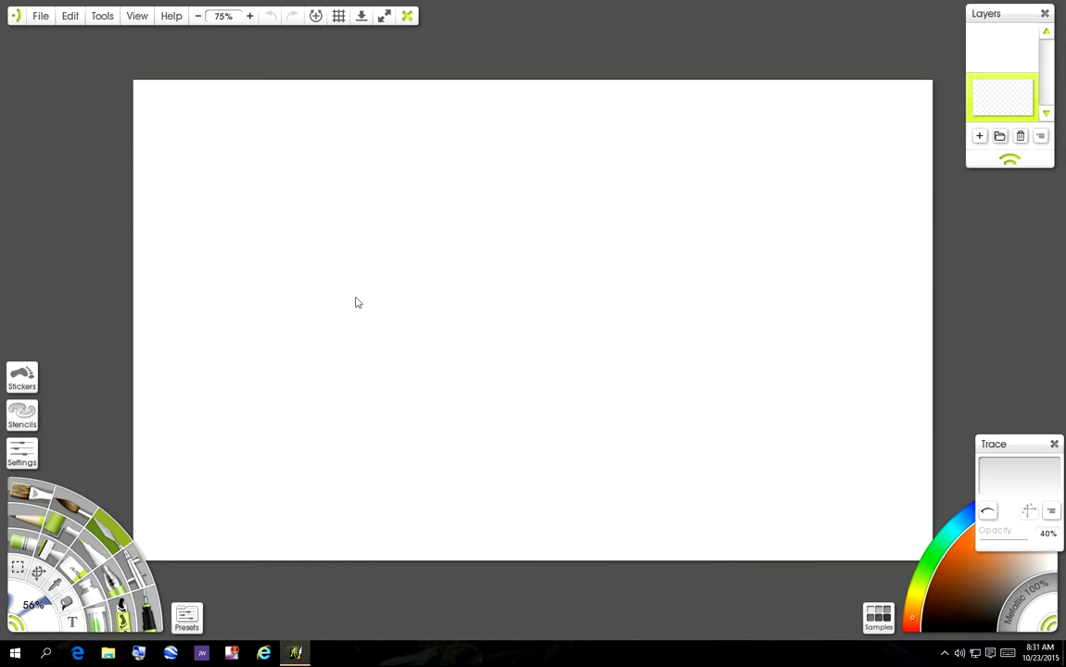
Check the canvas lighting, opacity and grain in the canvas settings without changing them
click(128, 16)
click(171, 53)
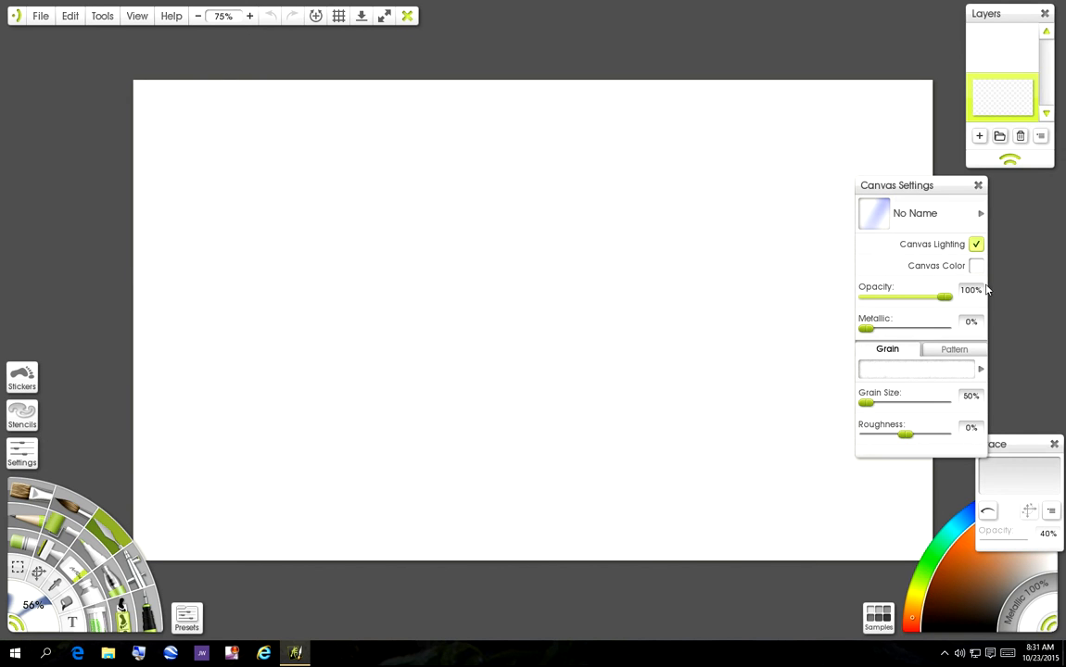
click(978, 185)
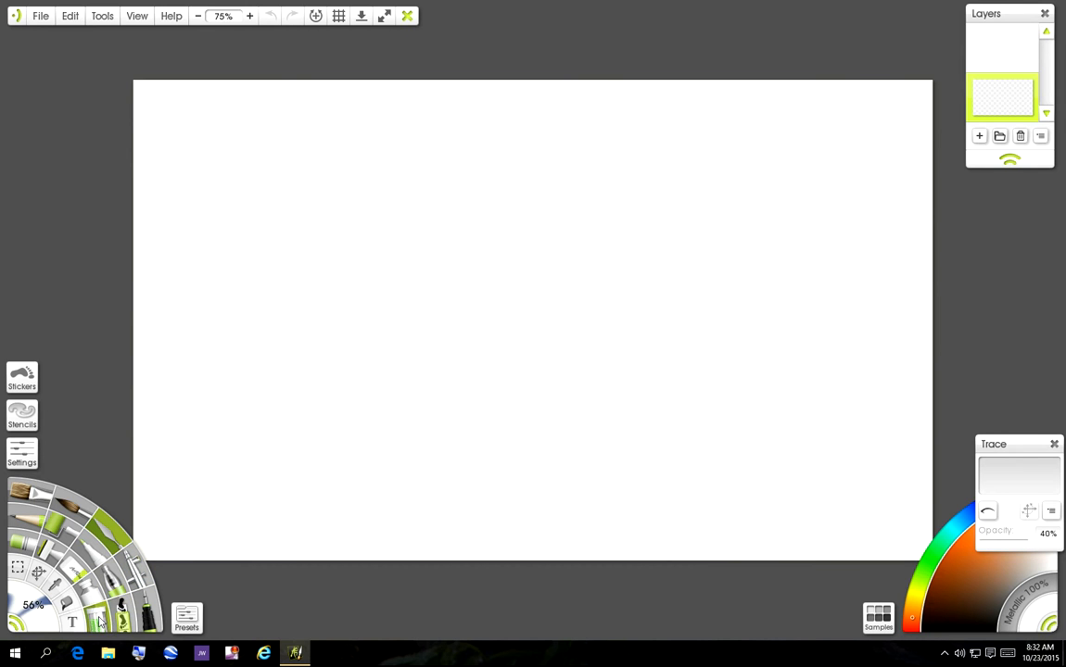
Paint a dense oval patch of glitter in bright yellow at 100% metallic near the middle of the canvas
click(100, 621)
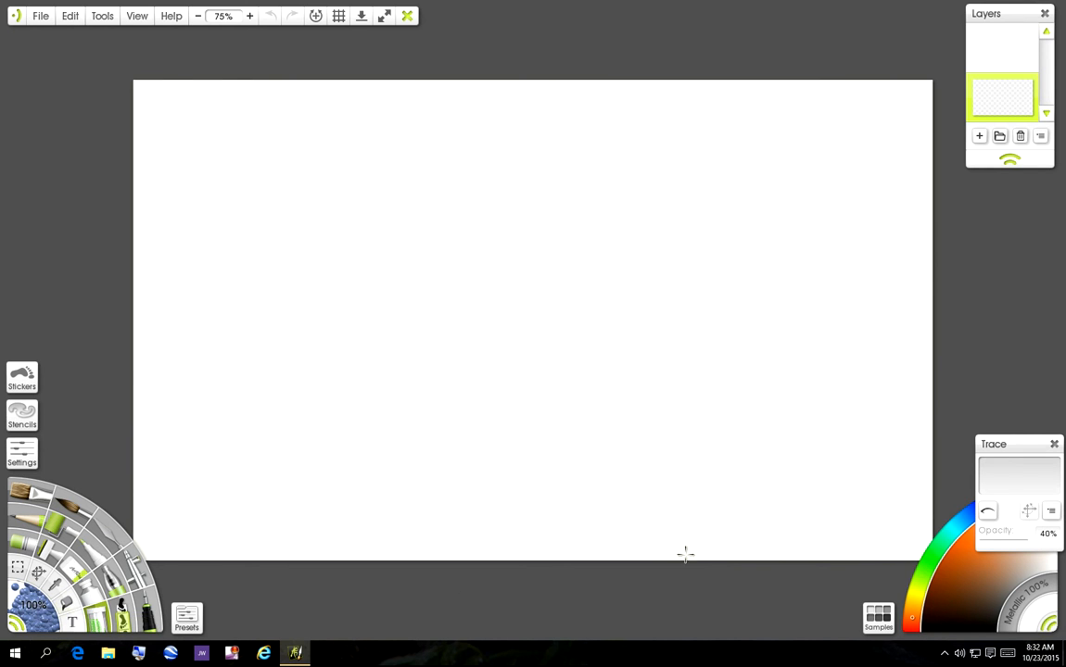
click(1054, 444)
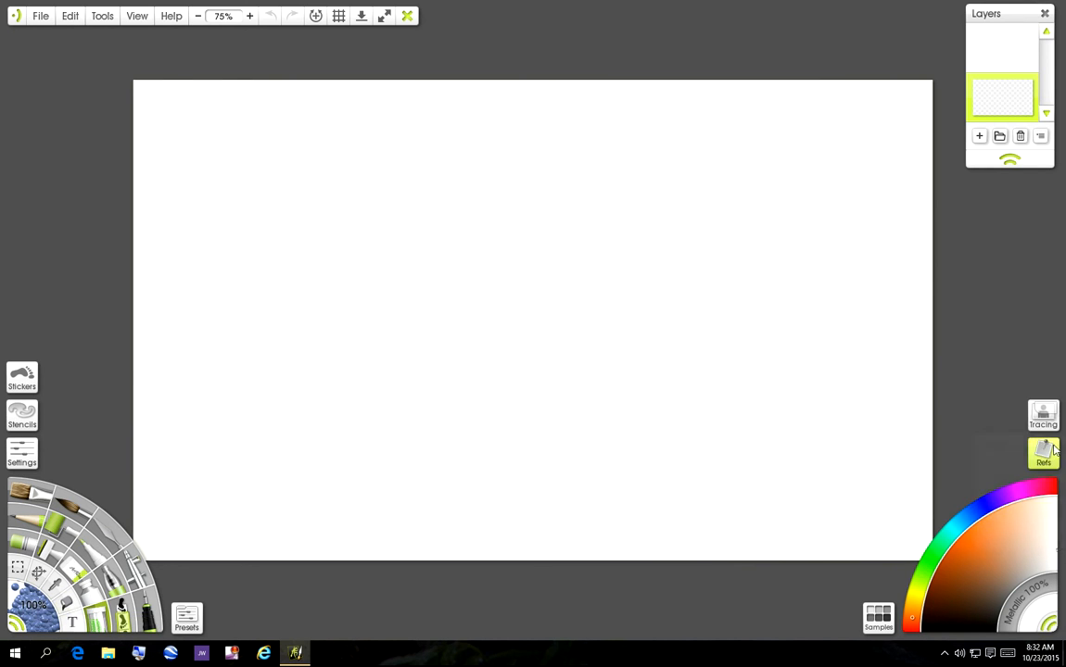
click(919, 600)
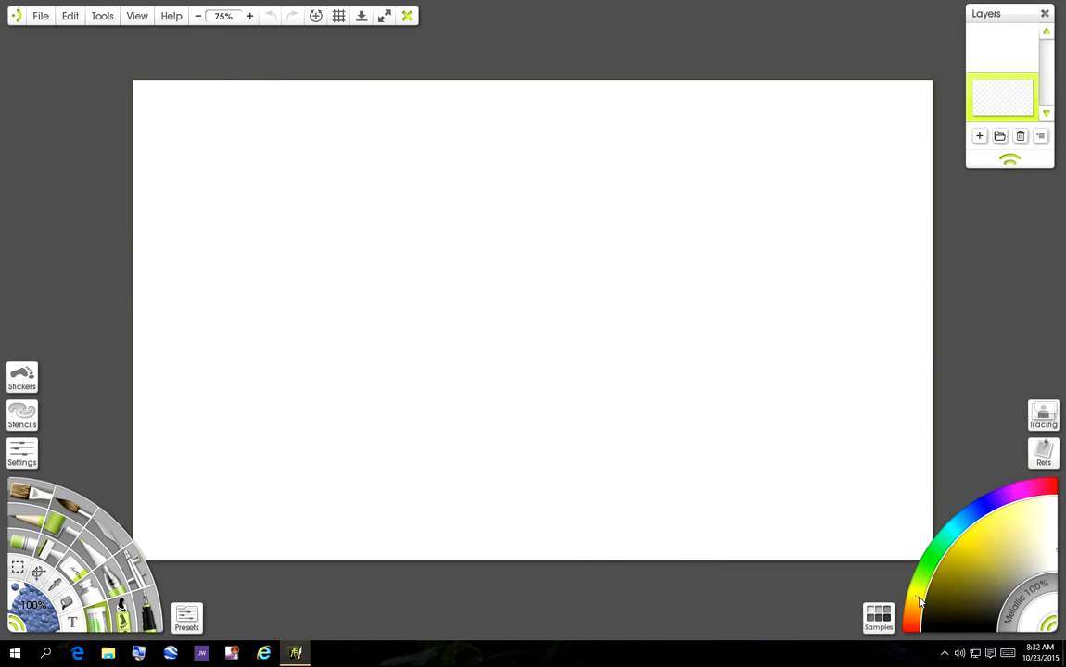
click(973, 540)
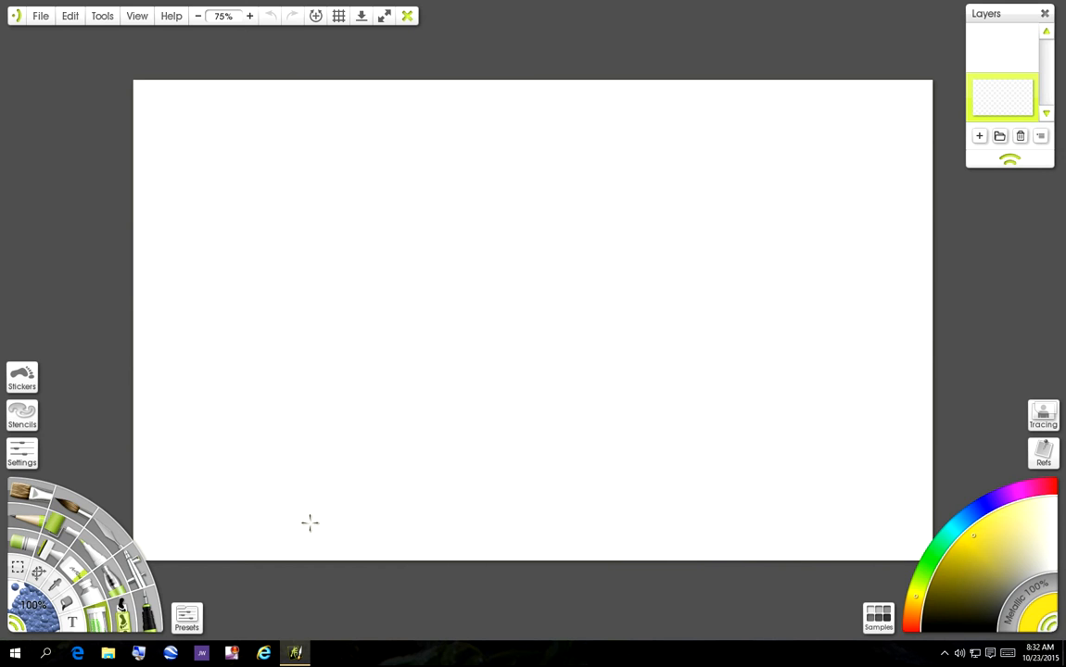
mouse_move(484, 292)
mouse_down()
mouse_move(426, 303)
mouse_move(500, 289)
mouse_move(552, 295)
mouse_move(517, 311)
mouse_move(500, 299)
mouse_move(399, 325)
mouse_move(539, 336)
mouse_move(482, 320)
mouse_move(428, 327)
mouse_move(502, 316)
mouse_move(492, 324)
mouse_move(503, 359)
mouse_move(509, 320)
mouse_move(454, 364)
mouse_move(503, 310)
mouse_move(499, 355)
mouse_move(551, 304)
mouse_move(558, 364)
mouse_move(579, 356)
mouse_move(525, 321)
mouse_move(510, 351)
mouse_move(523, 299)
mouse_move(418, 322)
mouse_move(561, 304)
mouse_move(485, 296)
mouse_move(450, 364)
mouse_move(591, 338)
mouse_move(508, 336)
mouse_move(517, 382)
mouse_up()
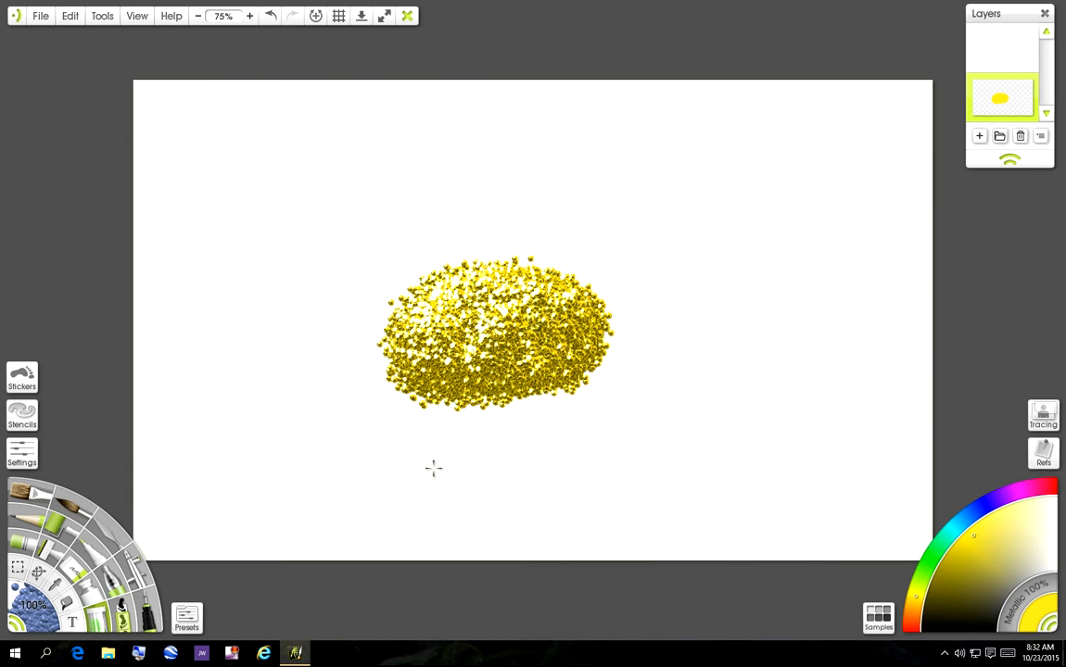
Smear the glitter patch into smooth liquid gold using the palette knife with the Instant Blur preset
click(107, 536)
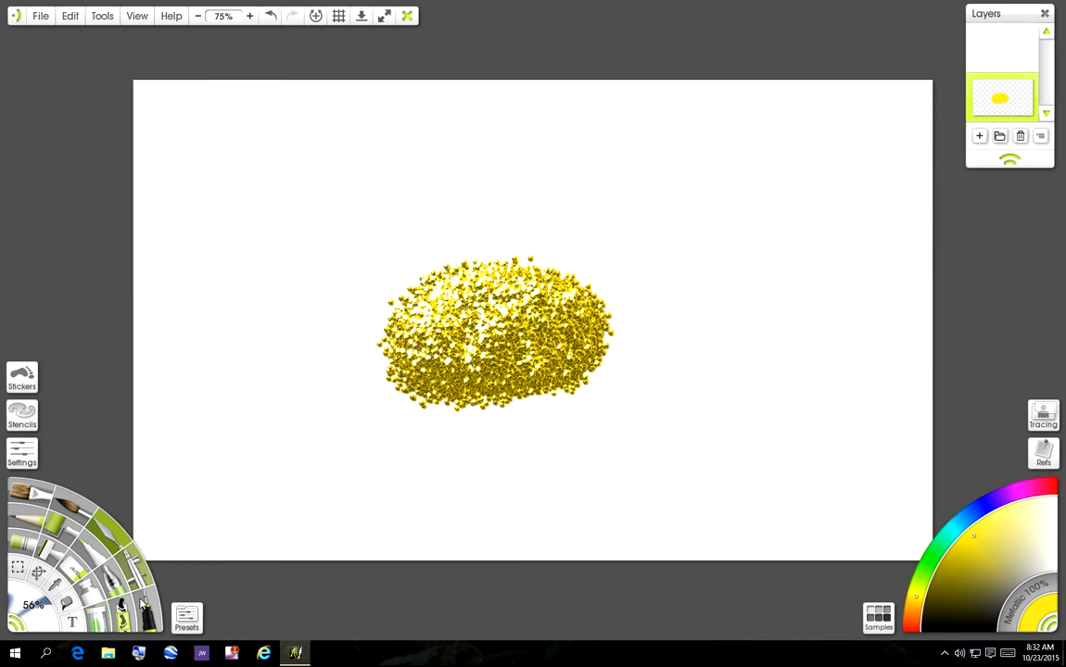
click(188, 621)
click(177, 619)
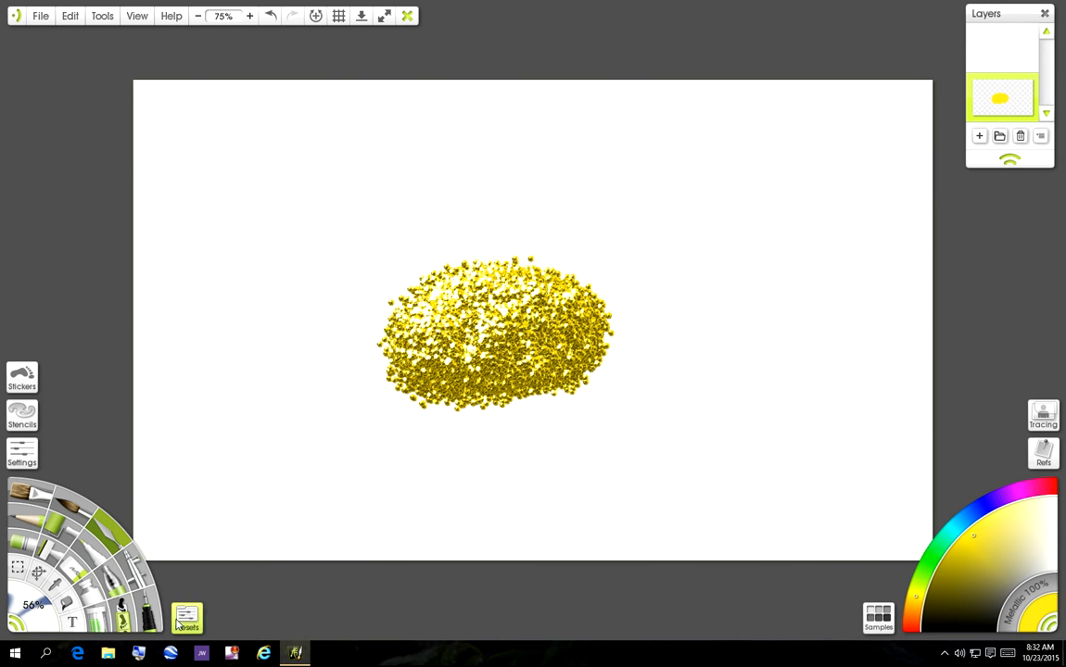
scroll(106, 296, down, 3)
click(48, 306)
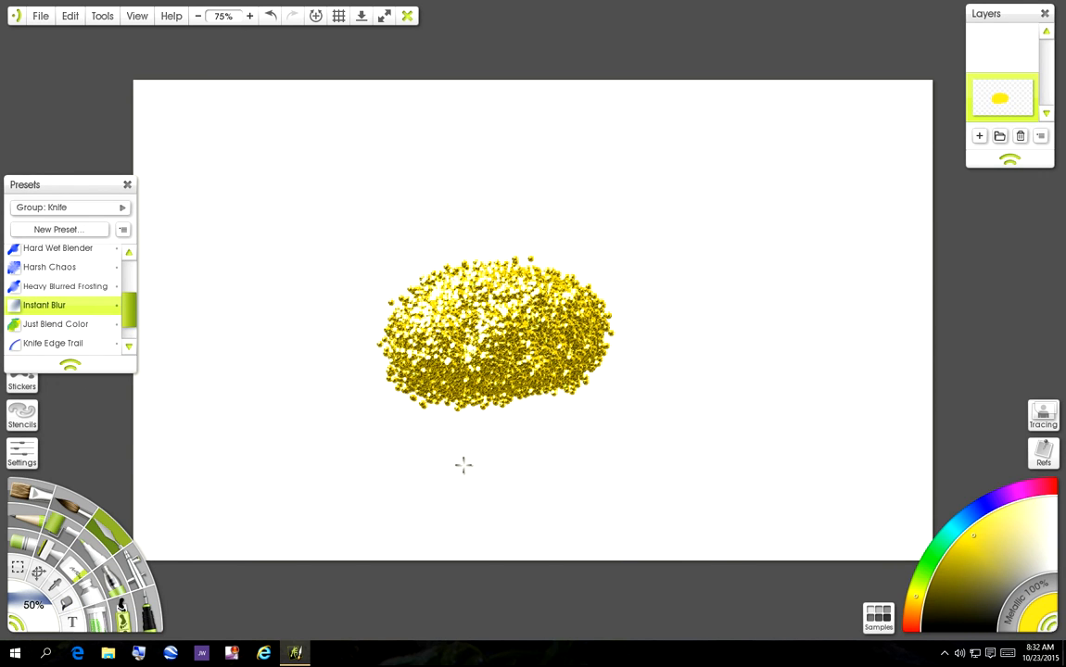
mouse_move(525, 309)
mouse_down()
mouse_move(482, 299)
mouse_move(450, 313)
mouse_move(524, 316)
mouse_move(448, 327)
mouse_move(533, 327)
mouse_move(452, 331)
mouse_move(514, 349)
mouse_move(446, 348)
mouse_move(518, 352)
mouse_move(466, 357)
mouse_move(521, 322)
mouse_move(465, 300)
mouse_move(442, 327)
mouse_move(442, 354)
mouse_move(481, 360)
mouse_move(523, 325)
mouse_move(520, 298)
mouse_move(455, 310)
mouse_move(446, 333)
mouse_move(453, 366)
mouse_move(515, 360)
mouse_move(538, 299)
mouse_move(542, 337)
mouse_move(527, 360)
mouse_move(489, 363)
mouse_move(451, 301)
mouse_move(429, 341)
mouse_move(449, 376)
mouse_move(500, 380)
mouse_move(547, 329)
mouse_move(538, 305)
mouse_move(473, 294)
mouse_move(530, 289)
mouse_move(553, 322)
mouse_move(549, 353)
mouse_move(522, 375)
mouse_move(466, 378)
mouse_move(440, 356)
mouse_move(447, 301)
mouse_move(459, 299)
mouse_move(423, 334)
mouse_move(424, 370)
mouse_move(454, 316)
mouse_move(448, 354)
mouse_move(470, 316)
mouse_move(495, 302)
mouse_move(491, 282)
mouse_move(537, 365)
mouse_move(505, 278)
mouse_move(445, 243)
mouse_move(408, 271)
mouse_move(419, 359)
mouse_move(519, 306)
mouse_move(482, 288)
mouse_move(446, 331)
mouse_move(454, 282)
mouse_move(519, 292)
mouse_move(505, 287)
mouse_move(555, 317)
mouse_move(519, 282)
mouse_move(514, 320)
mouse_move(445, 338)
mouse_move(473, 304)
mouse_move(384, 287)
mouse_move(375, 324)
mouse_move(459, 344)
mouse_move(553, 308)
mouse_up()
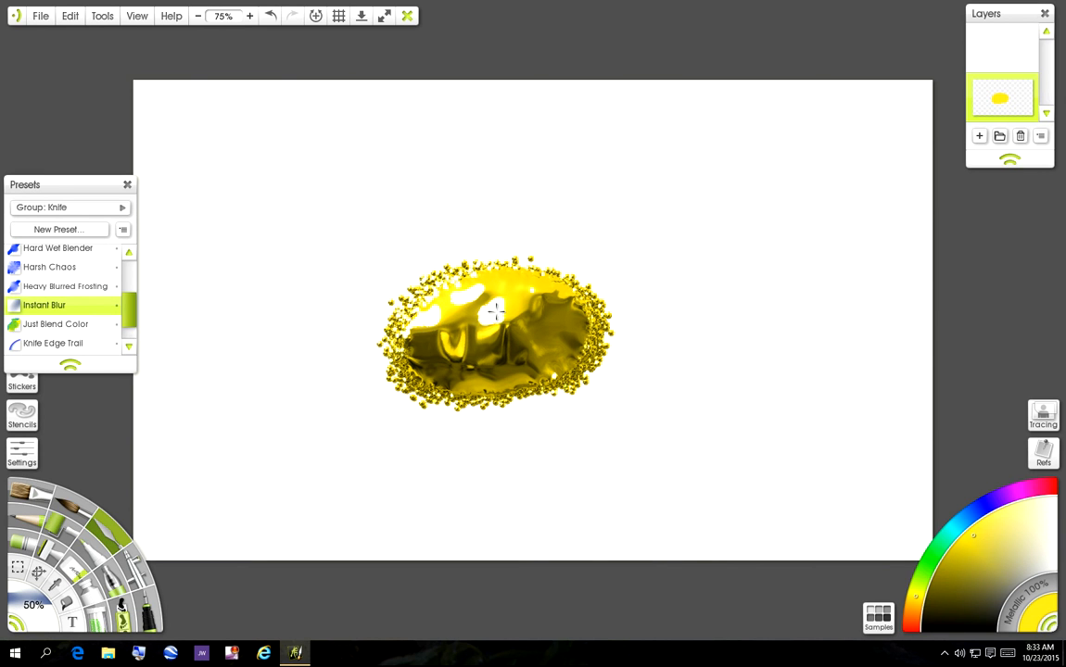
mouse_move(446, 284)
mouse_down()
mouse_move(425, 369)
mouse_move(409, 351)
mouse_move(426, 315)
mouse_move(421, 378)
mouse_move(525, 360)
mouse_move(554, 311)
mouse_move(515, 304)
mouse_move(575, 316)
mouse_move(580, 351)
mouse_move(565, 370)
mouse_move(576, 340)
mouse_move(526, 290)
mouse_move(495, 304)
mouse_move(464, 354)
mouse_move(531, 366)
mouse_move(524, 383)
mouse_move(475, 363)
mouse_move(473, 327)
mouse_move(433, 336)
mouse_move(425, 357)
mouse_move(414, 343)
mouse_move(420, 368)
mouse_move(533, 369)
mouse_move(544, 322)
mouse_move(483, 302)
mouse_move(445, 330)
mouse_move(431, 444)
mouse_up()
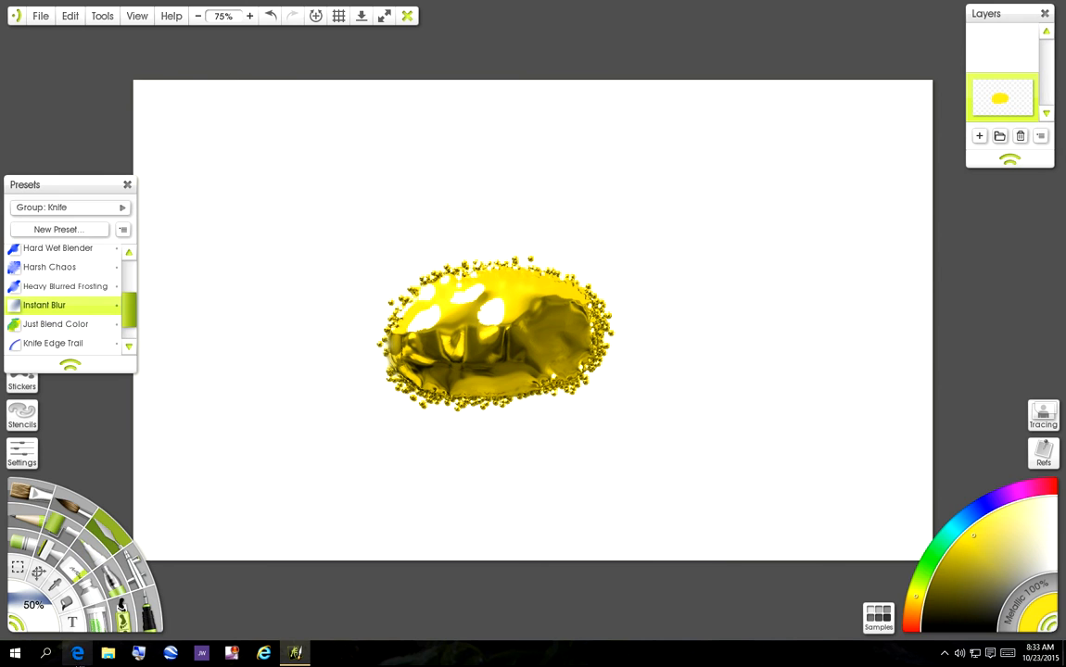
Draw an elliptical selection around the whole gold patch, leaving some white margin on every side
click(17, 567)
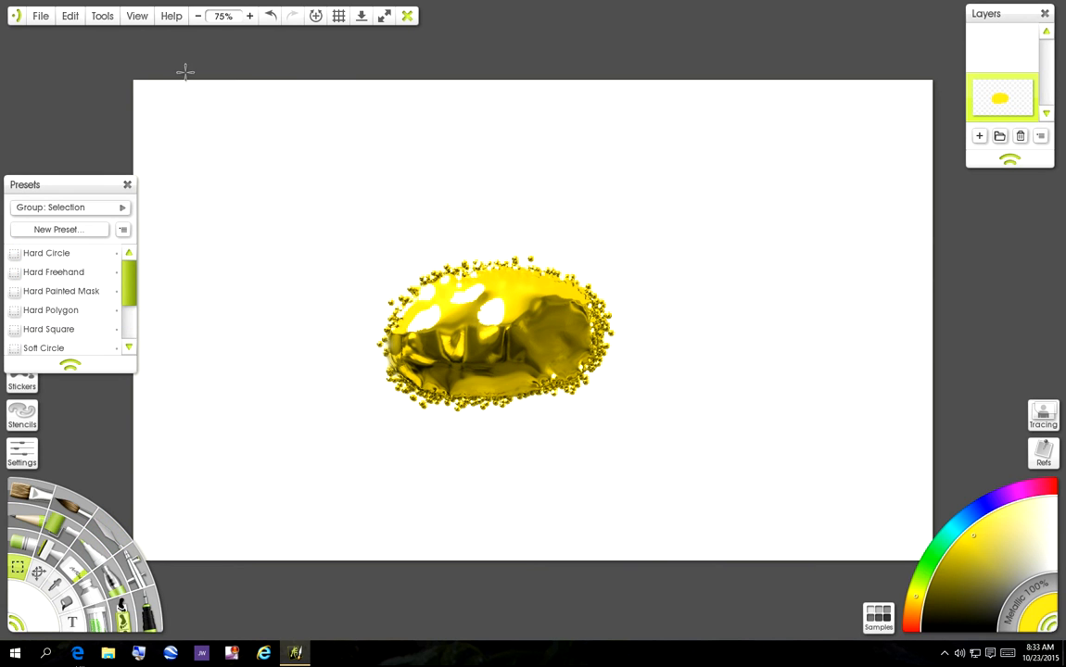
click(129, 183)
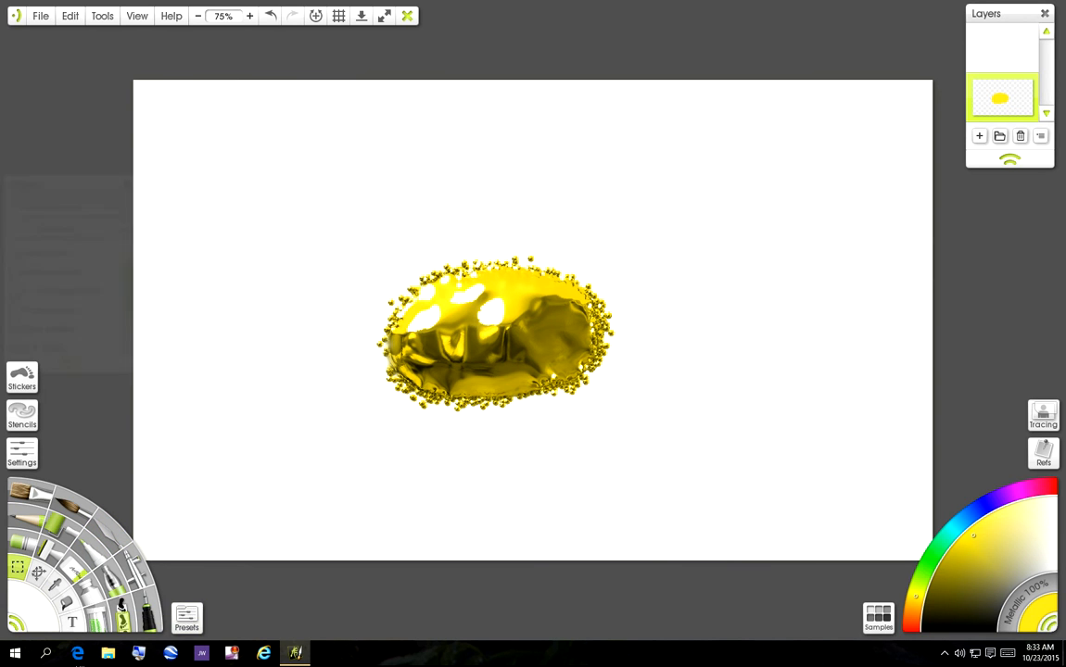
click(33, 404)
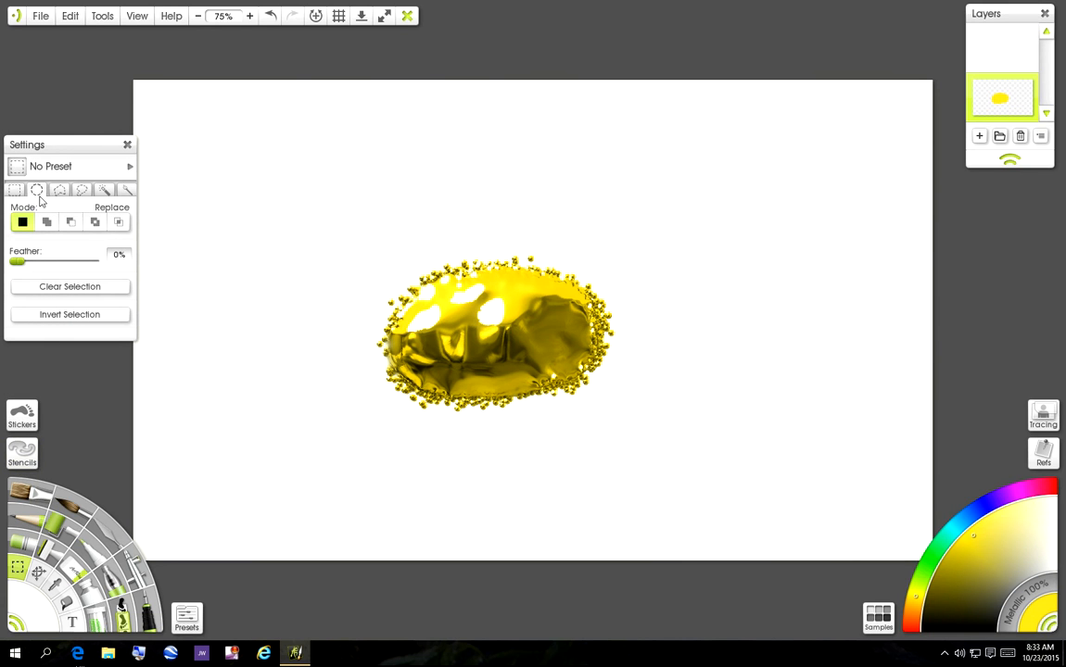
click(38, 191)
drag(357, 202, 654, 457)
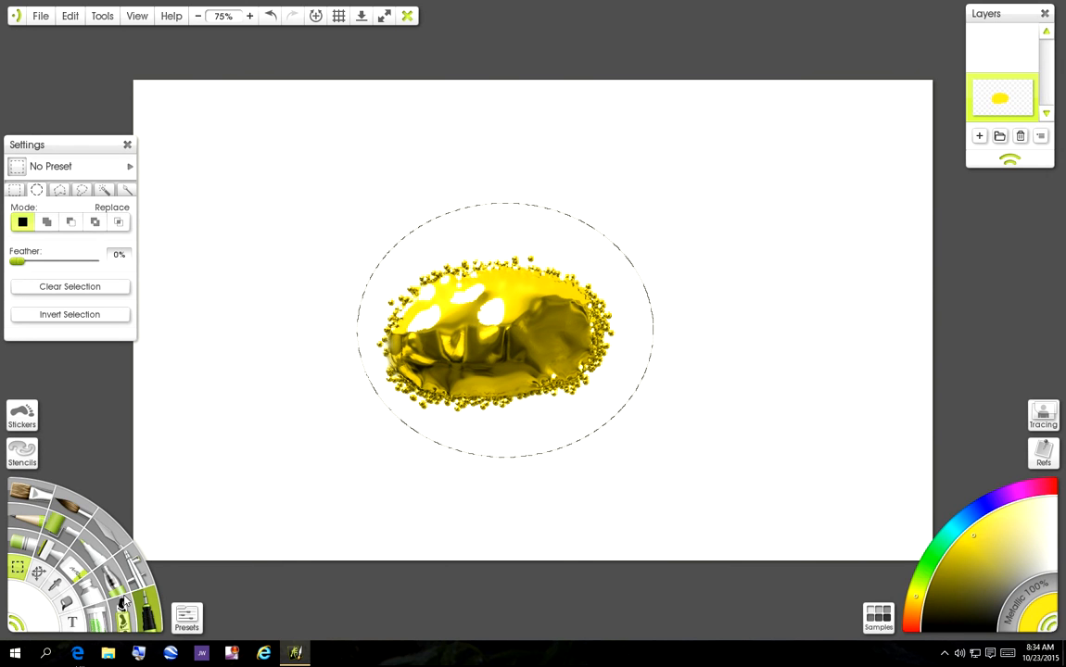
Fill the elliptical selection with yellow glitter and smooth its central area with the Instant Blur palette knife
click(97, 625)
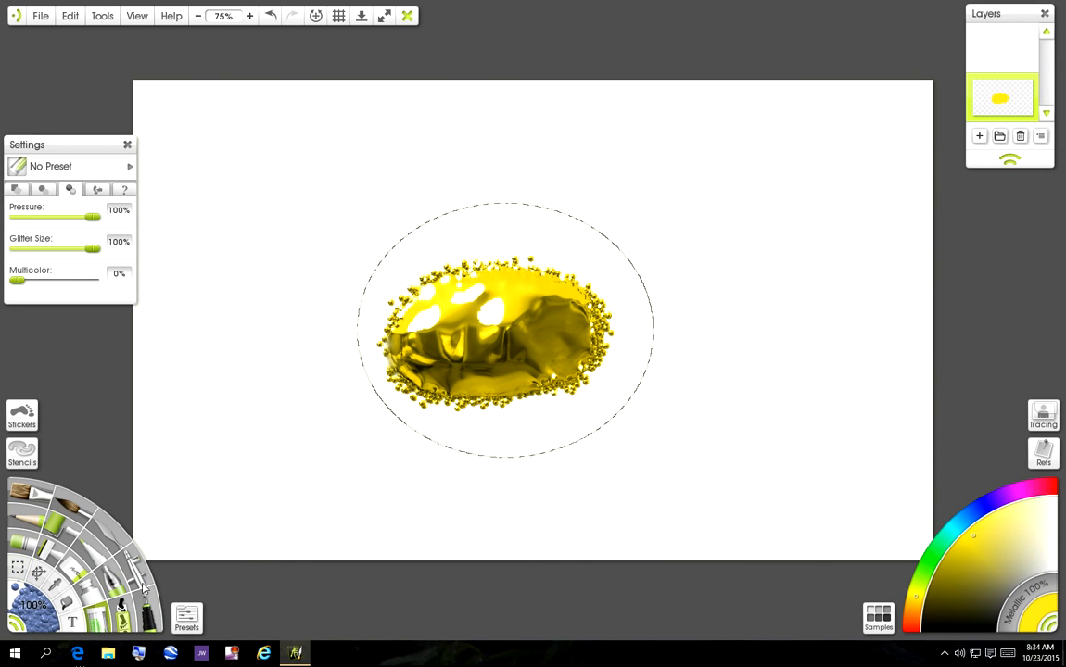
mouse_move(566, 223)
mouse_down()
mouse_move(473, 199)
mouse_move(361, 242)
mouse_move(435, 205)
mouse_move(457, 238)
mouse_move(356, 380)
mouse_move(428, 413)
mouse_move(482, 414)
mouse_move(635, 278)
mouse_move(500, 195)
mouse_move(533, 384)
mouse_move(566, 310)
mouse_move(586, 326)
mouse_move(558, 278)
mouse_move(427, 253)
mouse_move(508, 236)
mouse_move(517, 332)
mouse_move(368, 308)
mouse_move(423, 360)
mouse_move(386, 330)
mouse_move(367, 227)
mouse_move(501, 247)
mouse_move(515, 315)
mouse_up()
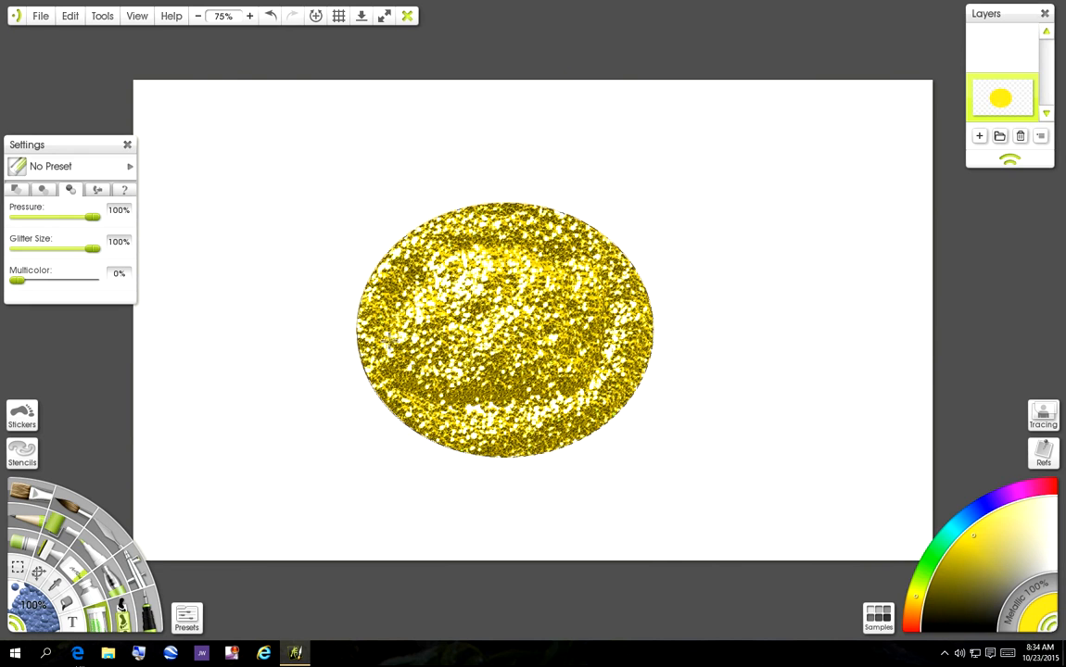
click(108, 526)
mouse_move(570, 269)
mouse_down()
mouse_move(498, 265)
mouse_move(491, 215)
mouse_move(407, 208)
mouse_move(482, 269)
mouse_move(463, 291)
mouse_move(527, 346)
mouse_move(380, 325)
mouse_move(510, 360)
mouse_move(384, 375)
mouse_move(516, 351)
mouse_move(398, 269)
mouse_move(380, 292)
mouse_move(408, 315)
mouse_move(554, 322)
mouse_move(492, 278)
mouse_move(482, 338)
mouse_move(524, 256)
mouse_up()
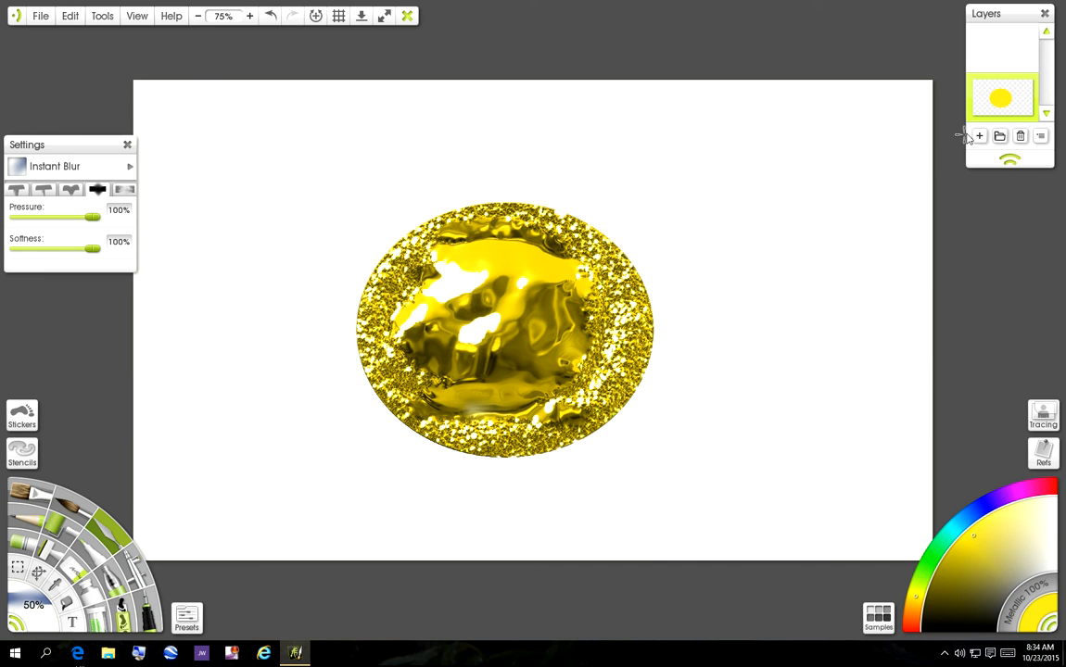
Make a stencil from the layer contents, blur the remaining glitter rim inside it, and move the stencil clear of the gold oval
click(1030, 113)
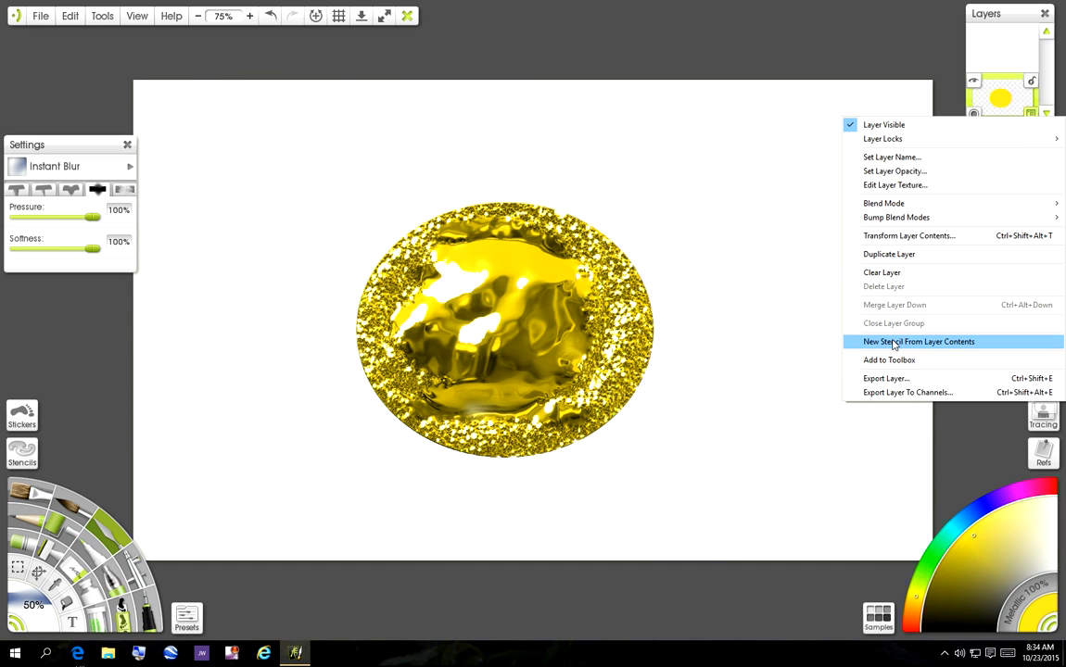
click(893, 343)
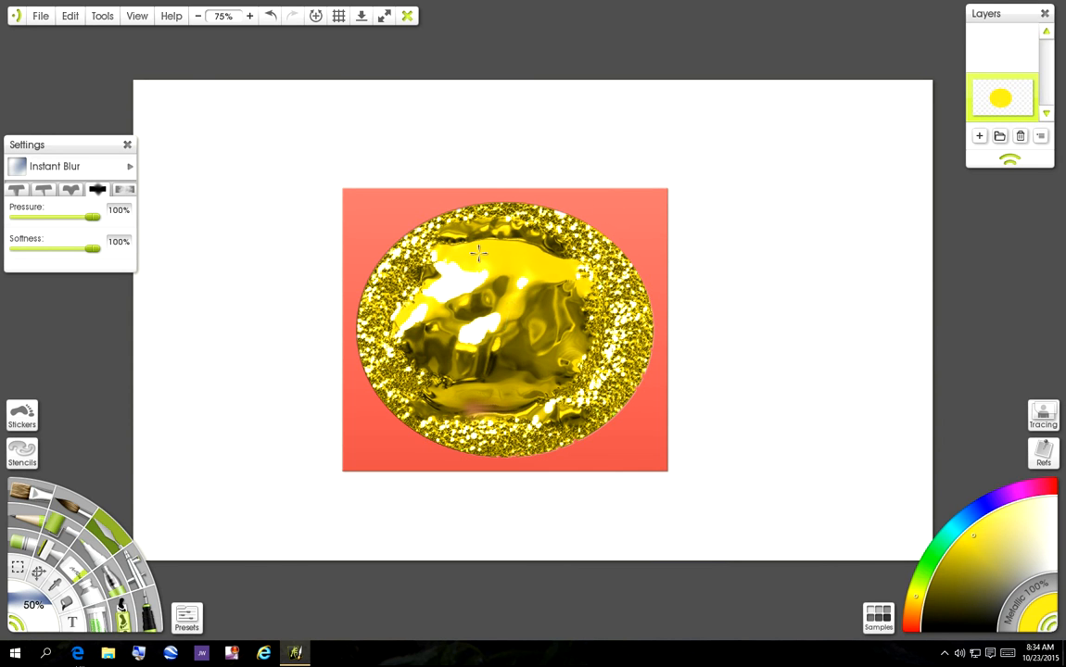
mouse_move(551, 197)
mouse_down()
mouse_move(455, 209)
mouse_move(396, 248)
mouse_move(357, 315)
mouse_move(392, 257)
mouse_move(391, 397)
mouse_move(411, 419)
mouse_move(381, 394)
mouse_move(401, 397)
mouse_move(433, 433)
mouse_move(501, 453)
mouse_move(479, 383)
mouse_move(424, 380)
mouse_move(401, 304)
mouse_move(461, 262)
mouse_move(391, 293)
mouse_move(482, 224)
mouse_move(581, 220)
mouse_move(459, 213)
mouse_move(562, 223)
mouse_move(616, 292)
mouse_move(588, 315)
mouse_move(563, 316)
mouse_move(513, 435)
mouse_move(523, 393)
mouse_move(480, 427)
mouse_move(461, 422)
mouse_move(543, 448)
mouse_move(602, 425)
mouse_move(615, 394)
mouse_move(607, 339)
mouse_move(575, 379)
mouse_move(626, 289)
mouse_move(531, 460)
mouse_move(503, 466)
mouse_move(587, 422)
mouse_move(614, 262)
mouse_move(463, 219)
mouse_move(382, 264)
mouse_move(378, 381)
mouse_move(520, 445)
mouse_move(608, 421)
mouse_move(560, 437)
mouse_up()
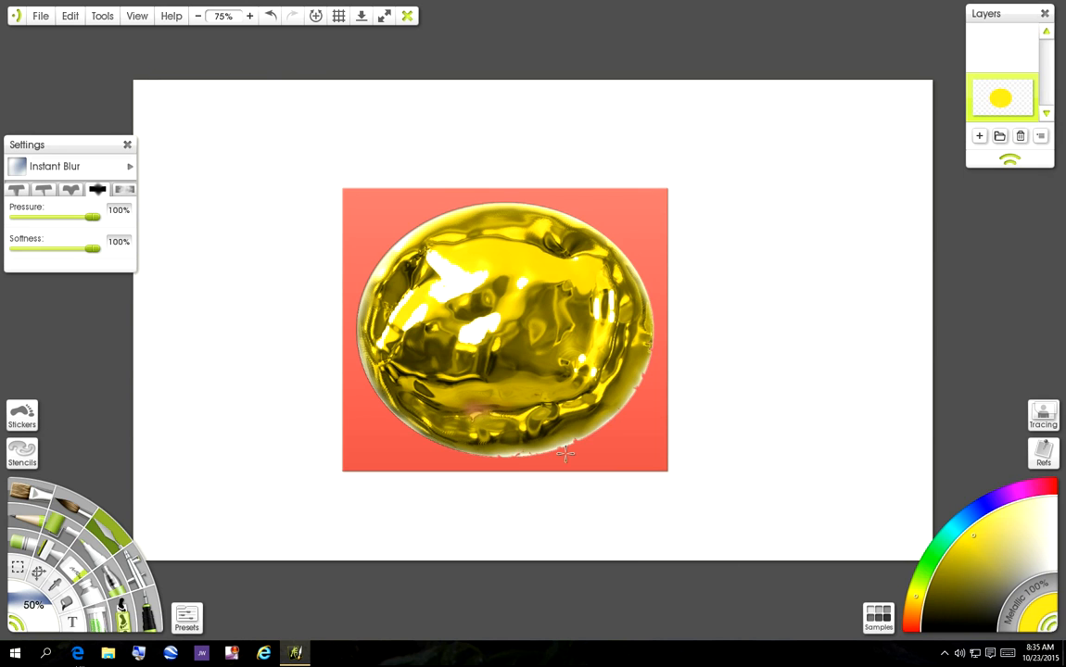
drag(635, 242, 1061, 228)
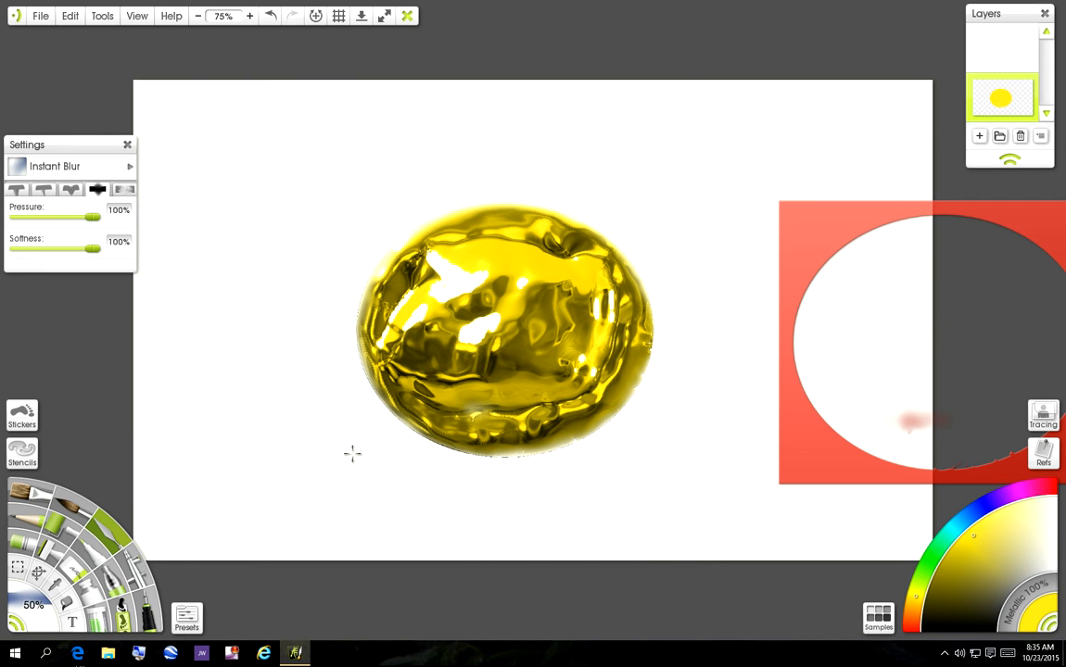
Paint a narrow V of two strokes on the gold oval using the watercolor brush with the Harsh Lines preset
click(73, 509)
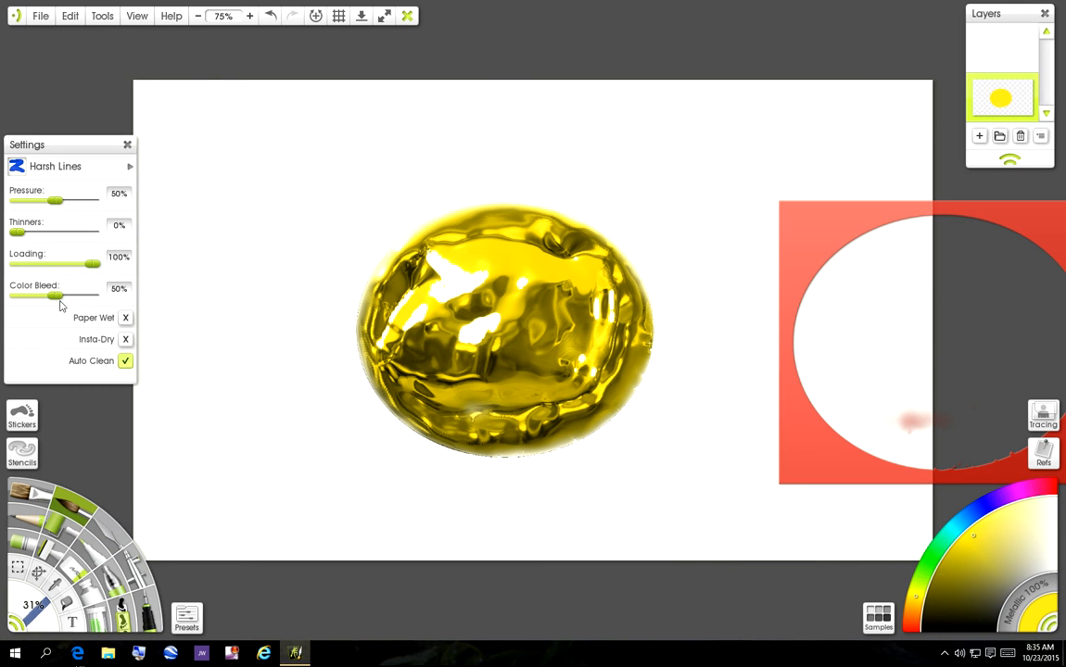
click(189, 622)
click(188, 619)
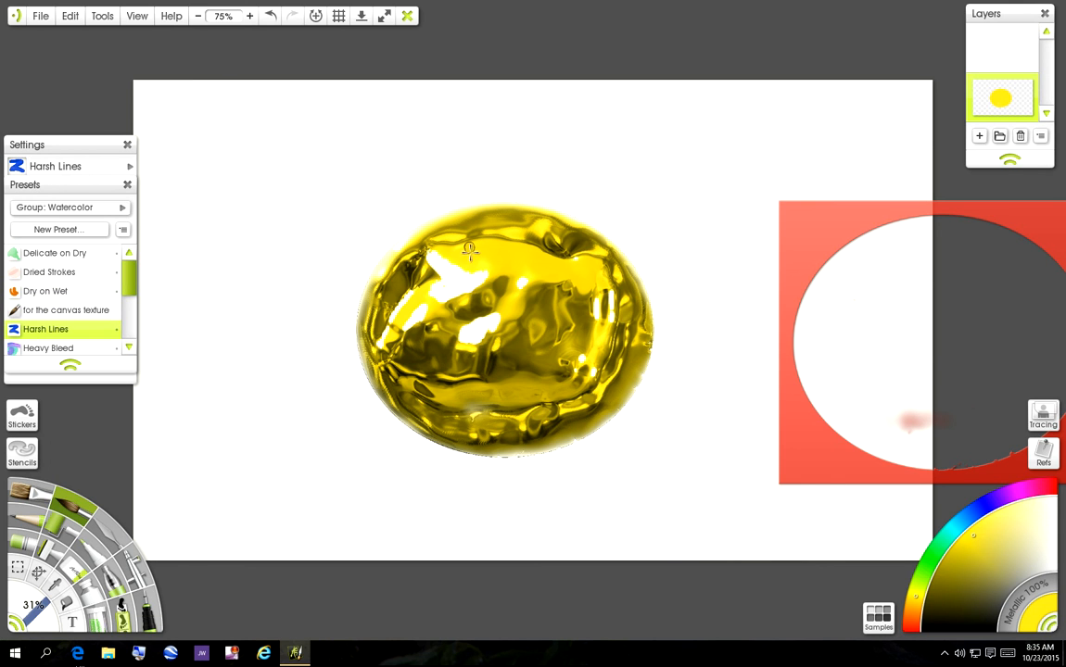
drag(477, 281, 486, 324)
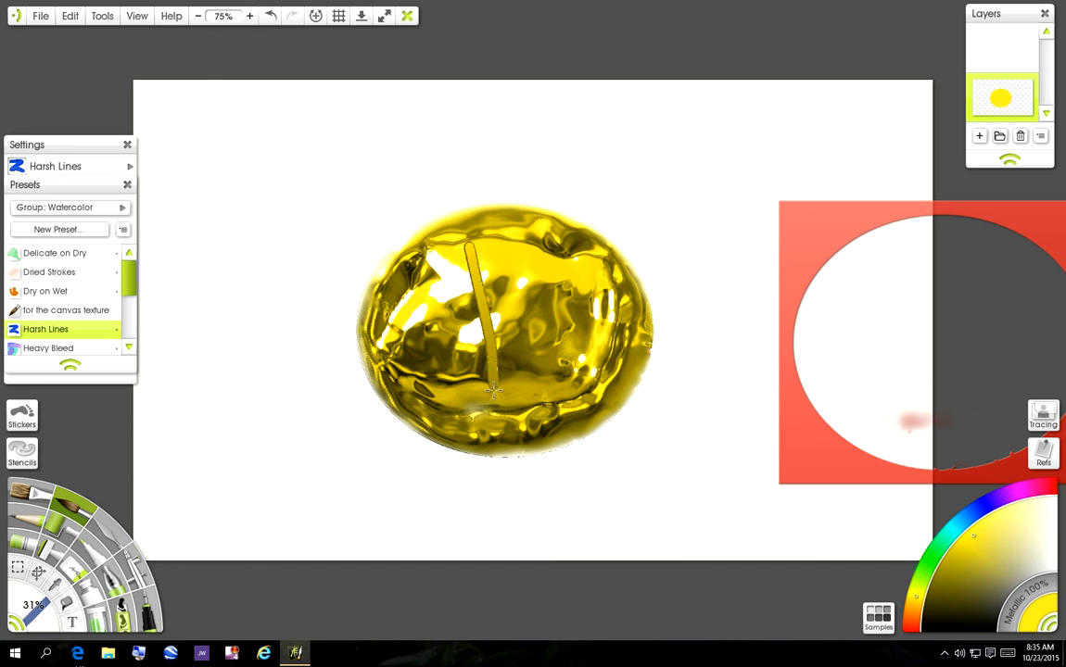
drag(534, 243, 517, 345)
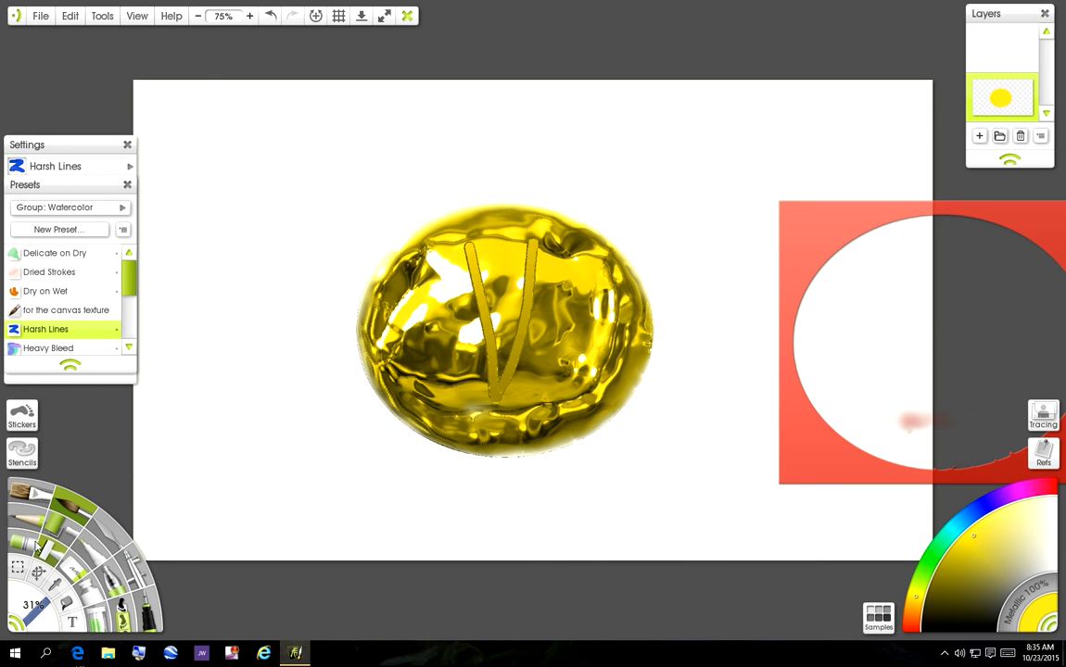
Add a wider curved V around the narrow one in wax crayon and carve curved grooves across the oval with the Soft Eraser
click(28, 491)
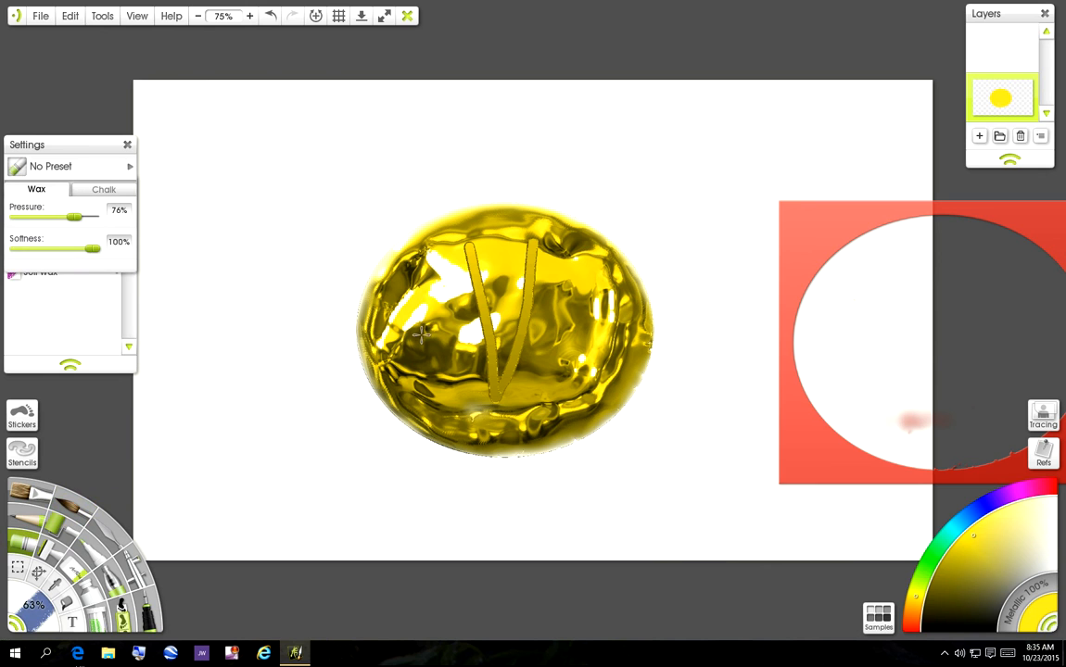
mouse_move(414, 285)
mouse_down()
mouse_move(434, 332)
mouse_move(486, 373)
mouse_move(536, 369)
mouse_move(568, 326)
mouse_move(586, 278)
mouse_up()
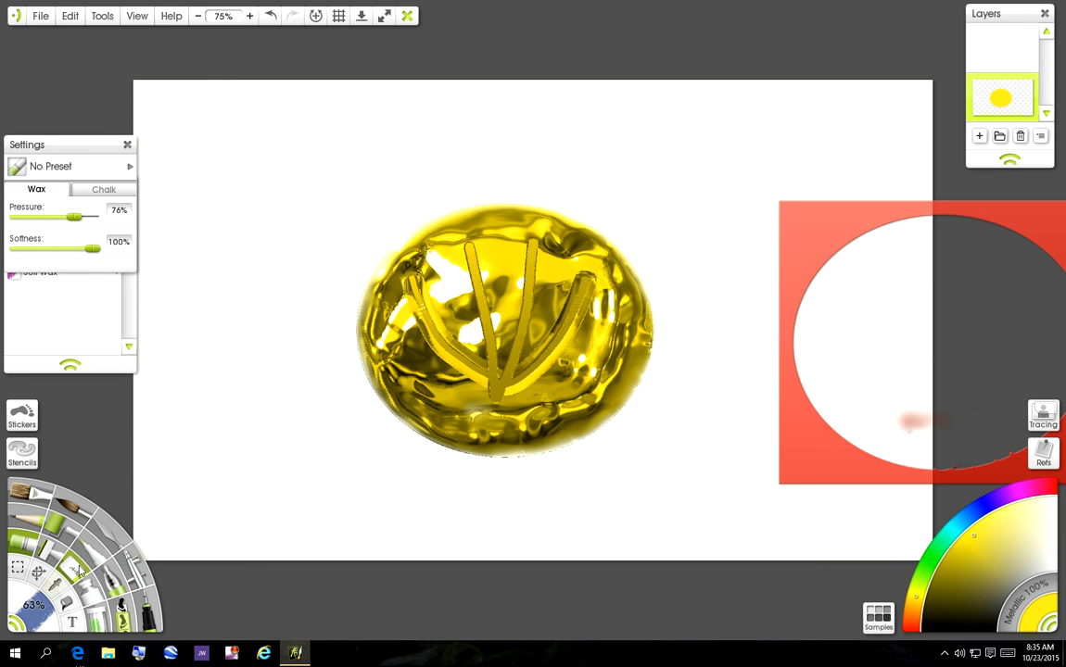
click(74, 564)
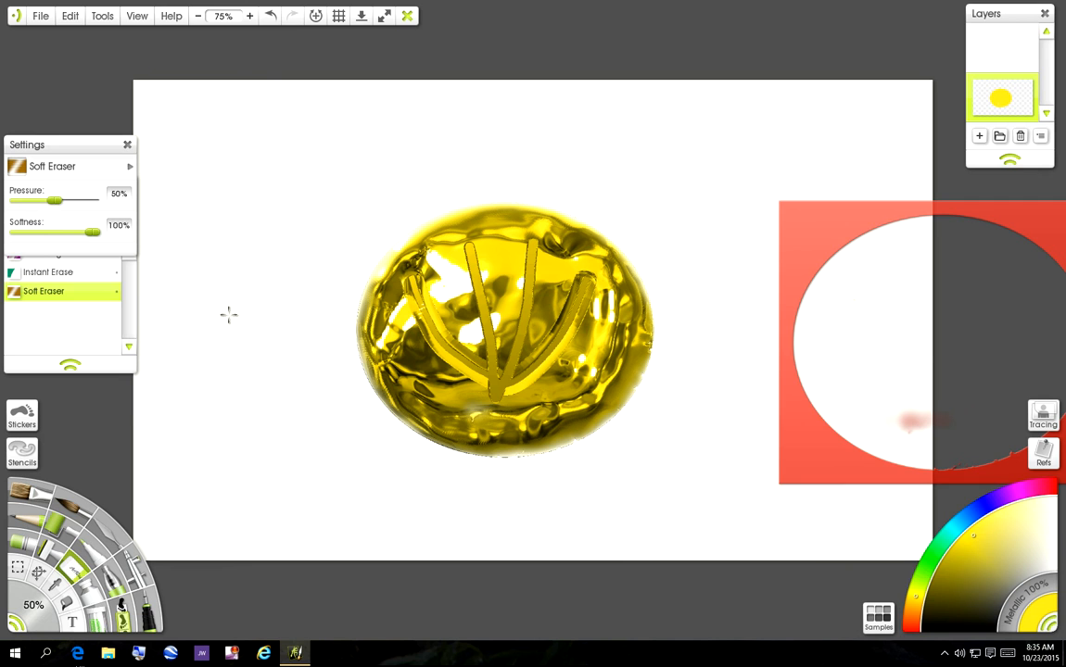
mouse_move(390, 371)
mouse_down()
mouse_move(414, 356)
mouse_move(430, 385)
mouse_move(492, 406)
mouse_move(532, 396)
mouse_move(576, 360)
mouse_move(596, 285)
mouse_move(575, 265)
mouse_move(517, 256)
mouse_move(469, 294)
mouse_move(452, 333)
mouse_move(510, 276)
mouse_move(546, 284)
mouse_move(494, 307)
mouse_move(487, 339)
mouse_move(508, 320)
mouse_move(544, 357)
mouse_up()
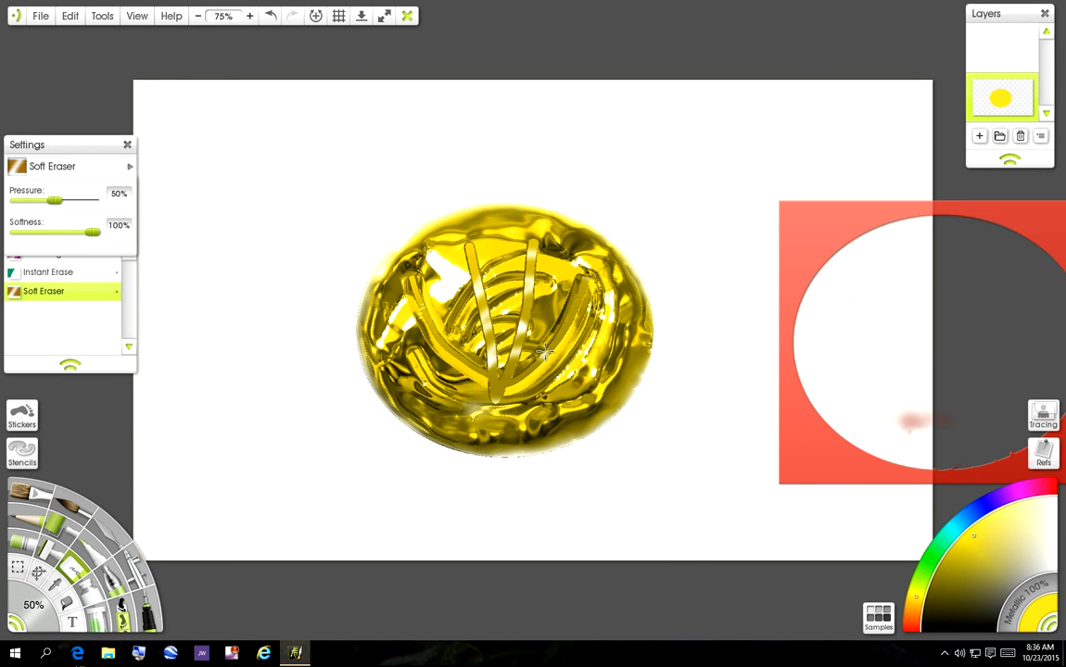
Blend the V strokes and grooves into the gold surface using the Instant Blur palette knife
click(111, 535)
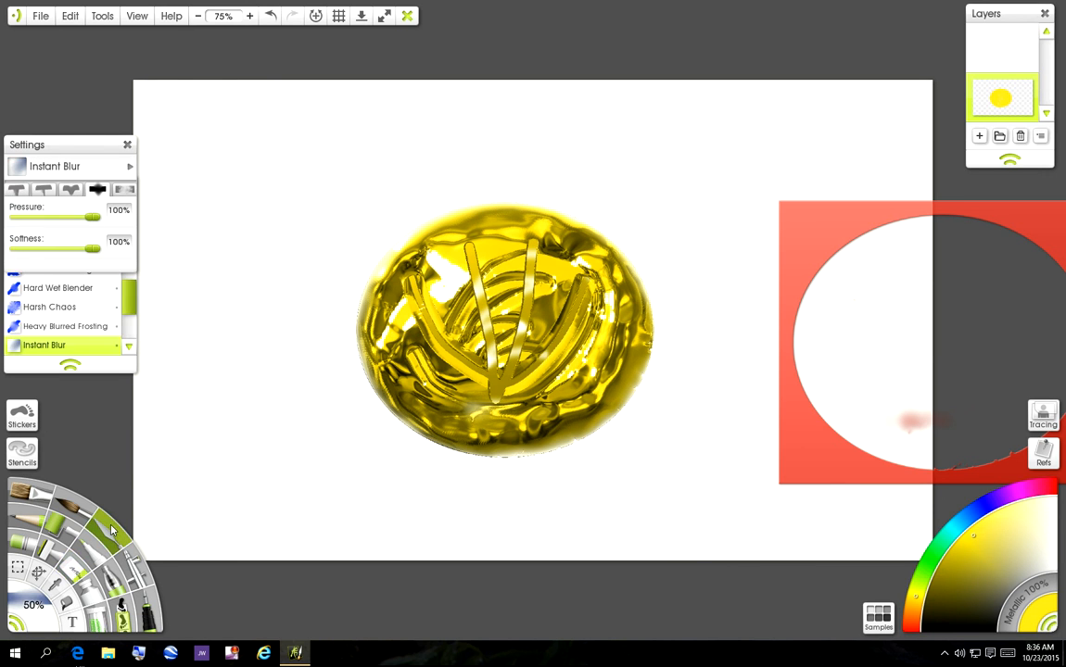
mouse_move(496, 218)
mouse_down()
mouse_move(417, 224)
mouse_move(462, 228)
mouse_move(482, 250)
mouse_move(447, 371)
mouse_move(438, 306)
mouse_move(468, 246)
mouse_up()
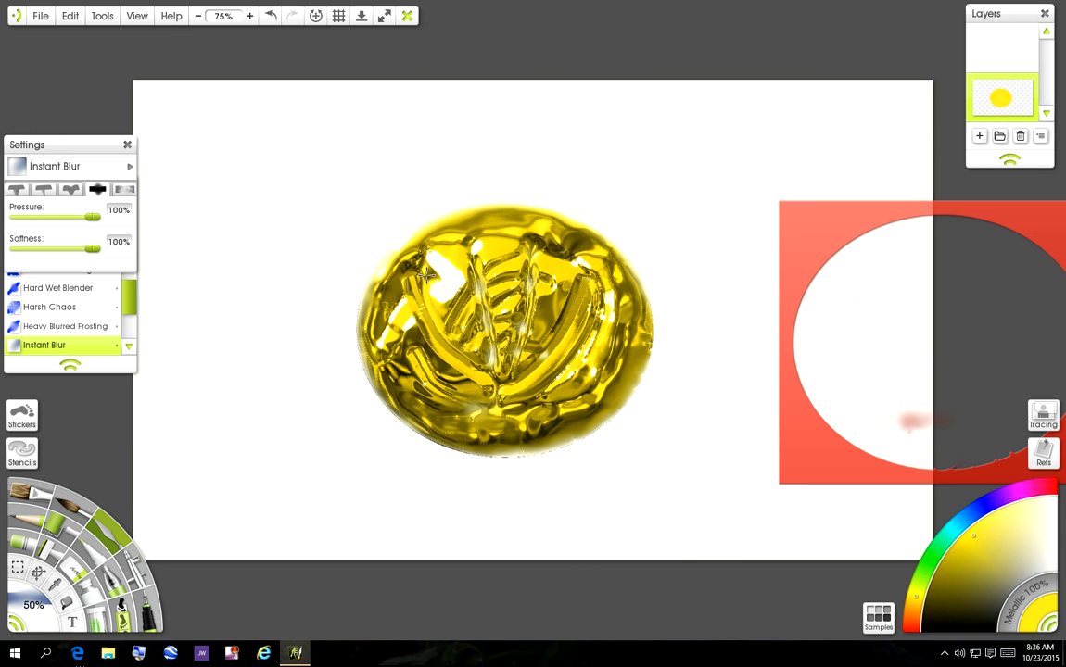
mouse_move(414, 277)
mouse_down()
mouse_move(376, 289)
mouse_move(425, 336)
mouse_move(423, 362)
mouse_move(528, 289)
mouse_move(466, 243)
mouse_move(444, 250)
mouse_move(421, 295)
mouse_move(481, 369)
mouse_up()
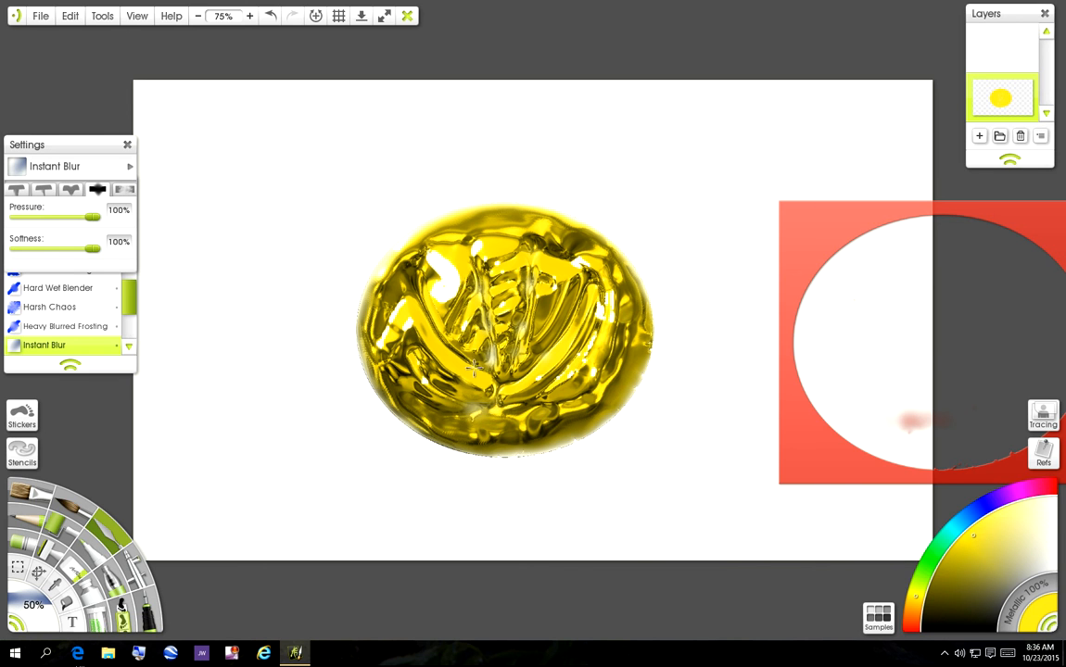
Move the oval stencil back over the canvas beside the gold oval and hide it
drag(797, 212, 561, 131)
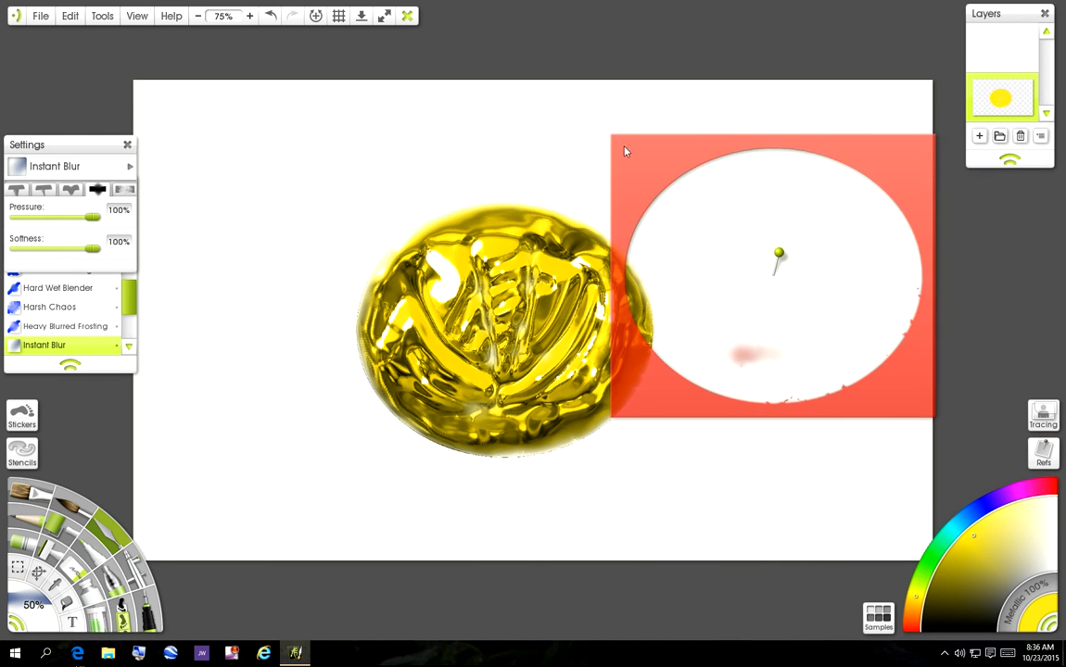
right_click(885, 156)
click(834, 277)
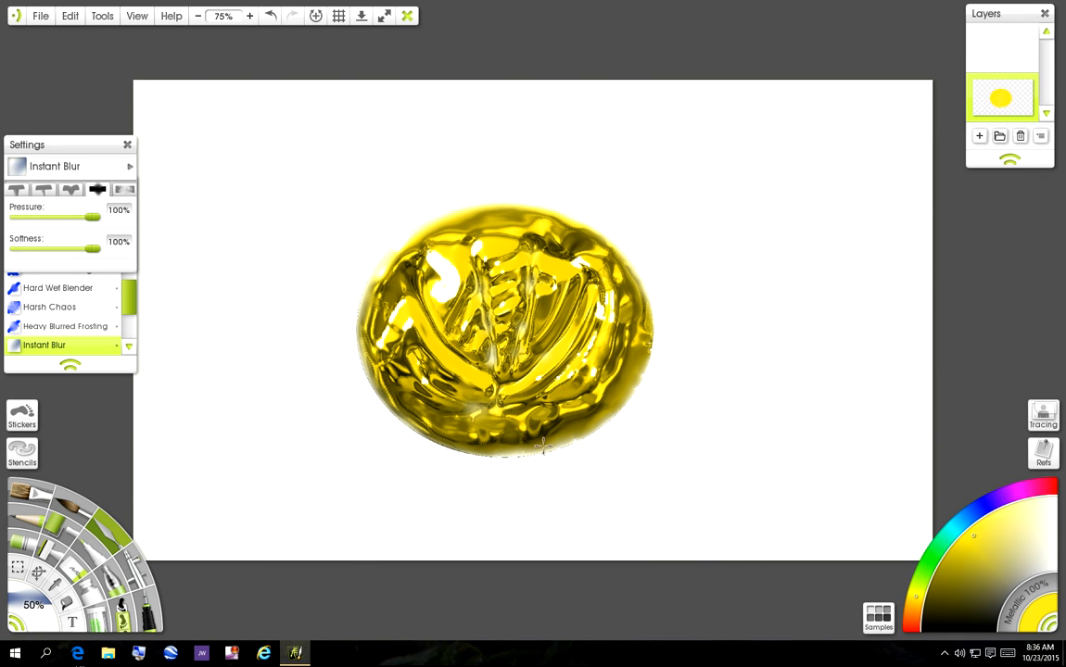
Add the French Curve A stencil from the Friskets group, place it on the blank canvas right of the gold oval, and invert it
click(22, 452)
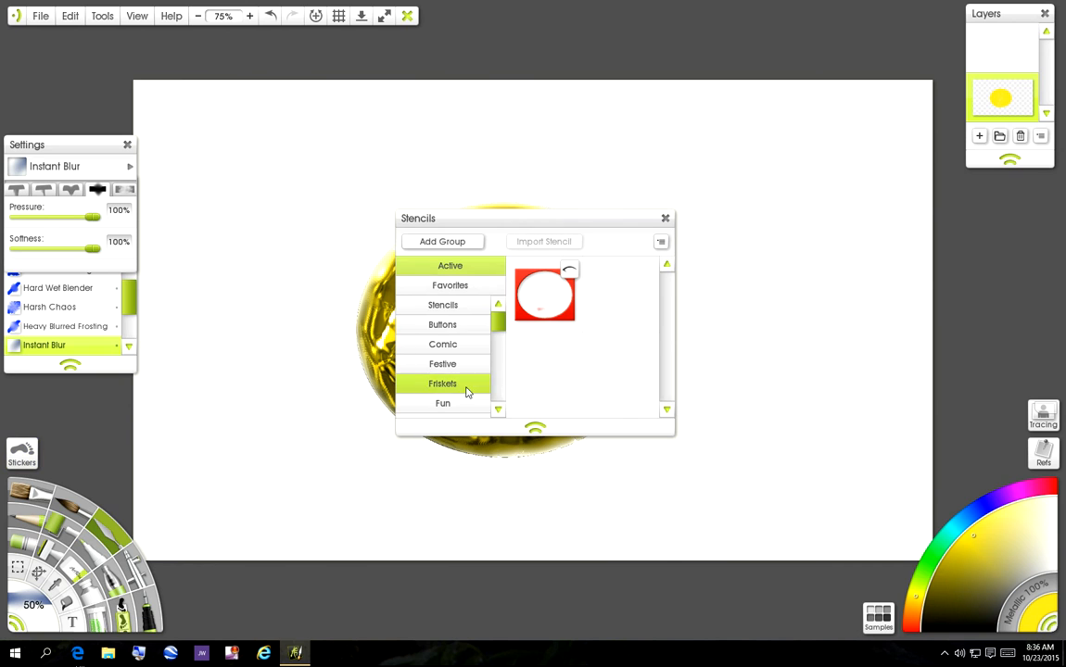
click(483, 380)
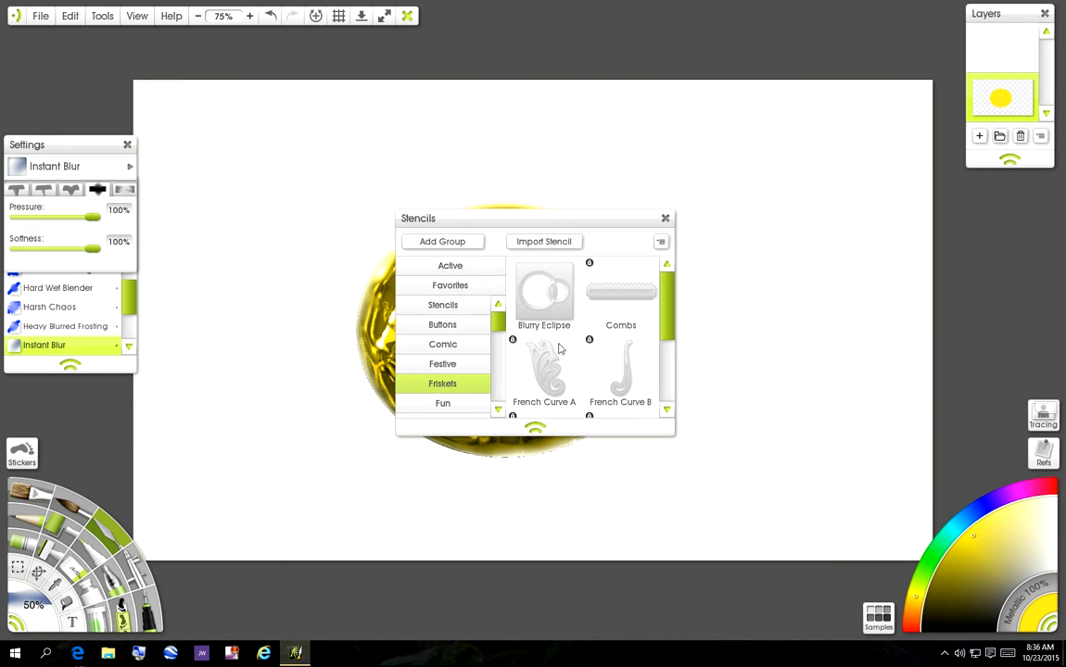
click(551, 374)
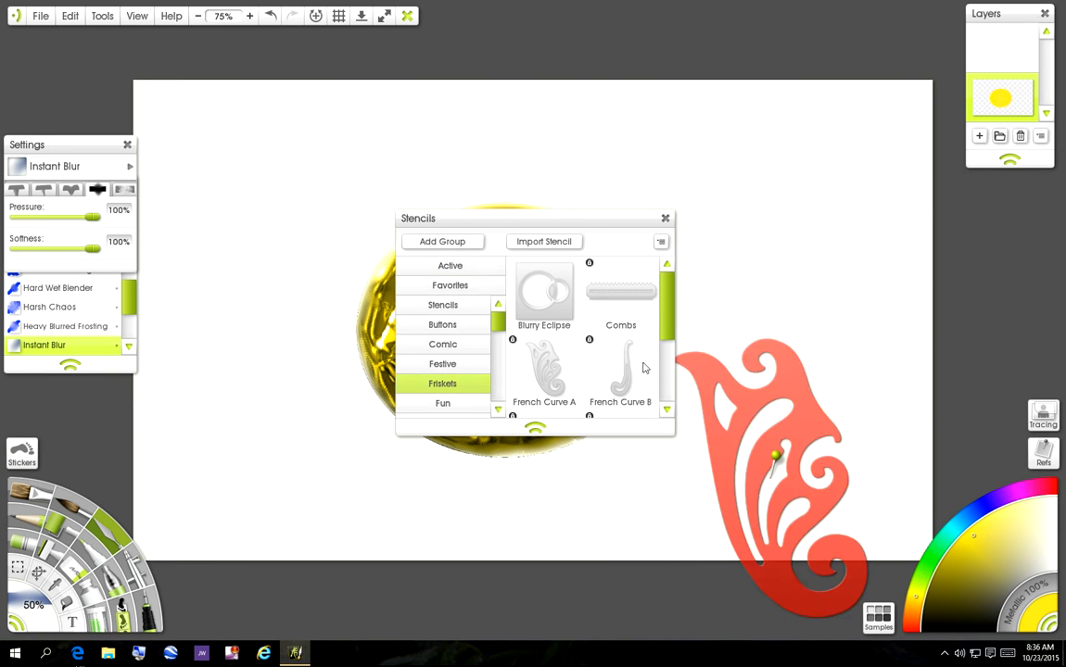
click(665, 217)
drag(727, 388, 750, 215)
right_click(751, 215)
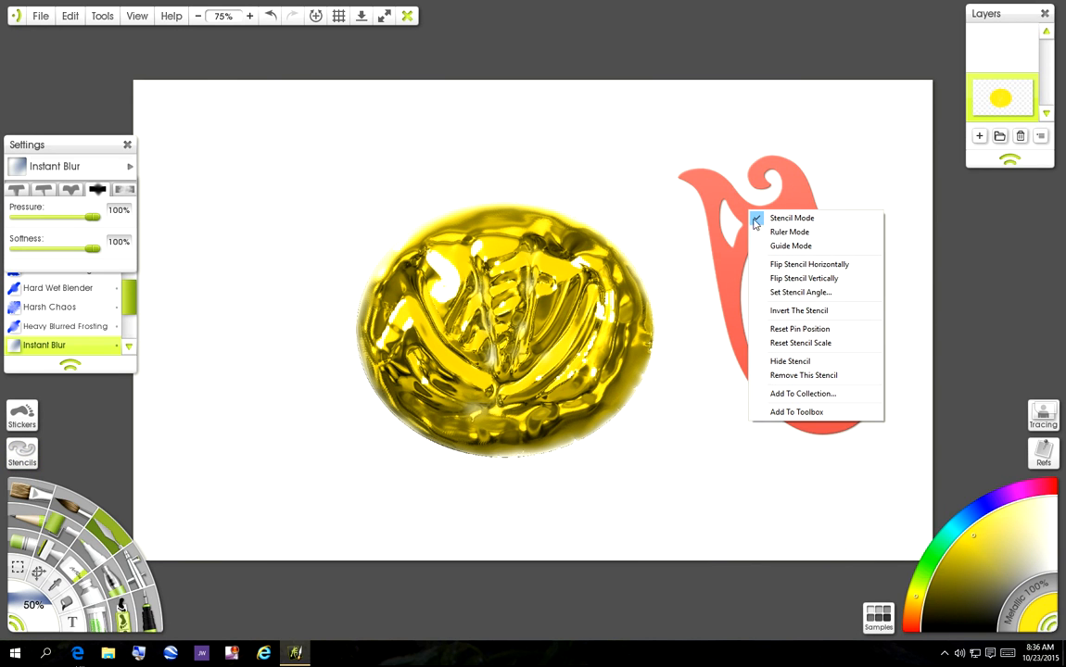
click(792, 311)
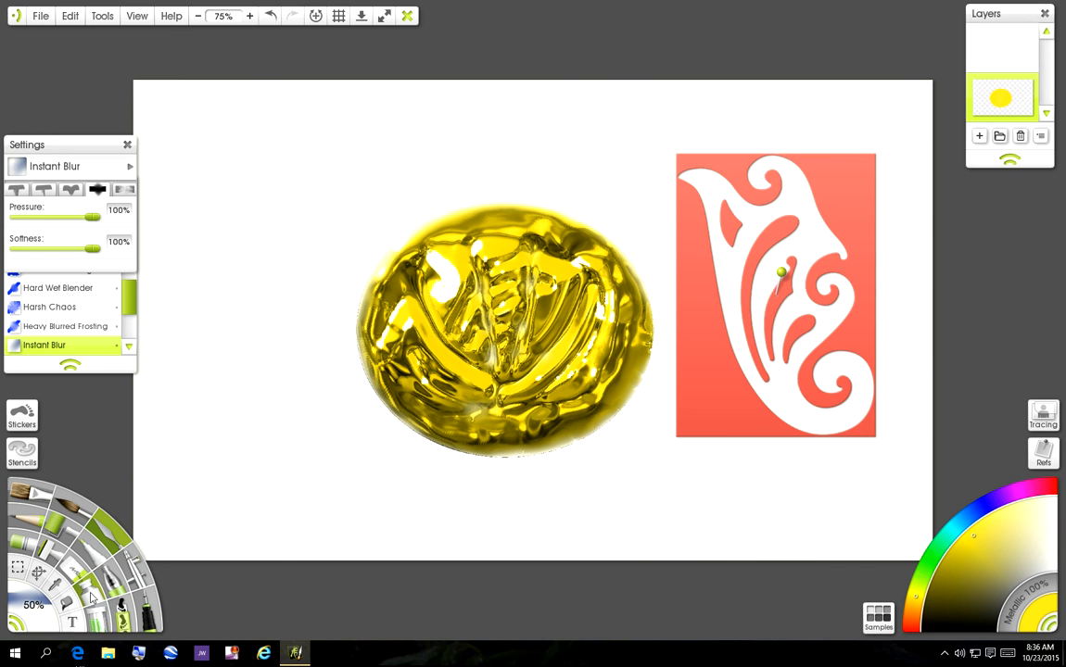
Fill the inverted French curve stencil with vertical strokes of metallic gold from the paint tube at 500% size
click(91, 598)
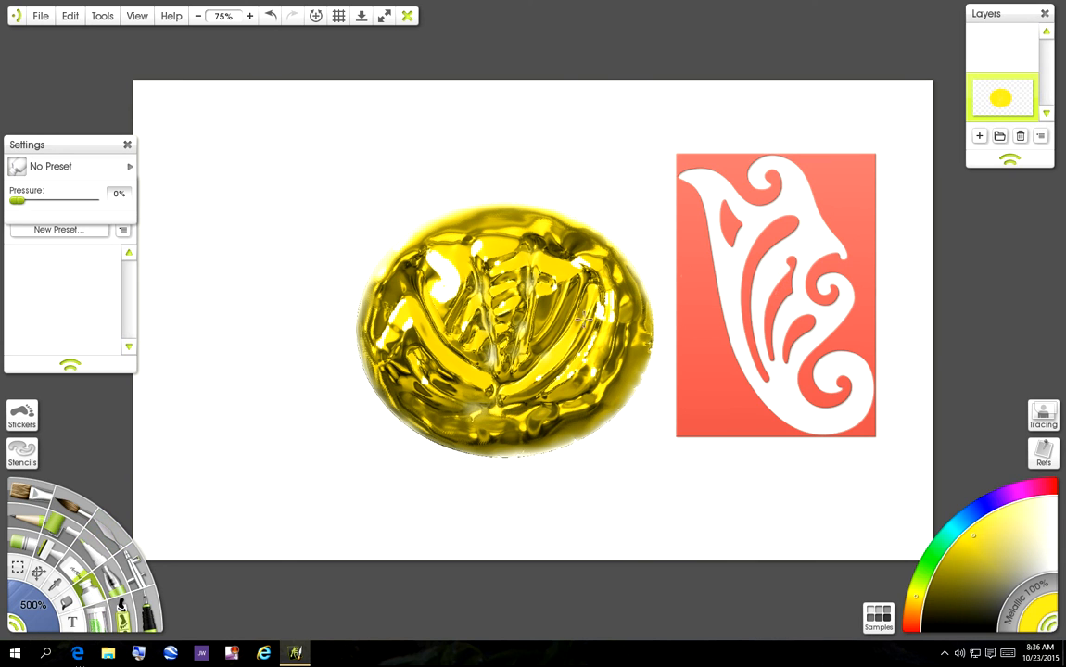
mouse_move(776, 153)
mouse_down()
mouse_move(772, 450)
mouse_move(736, 239)
mouse_move(759, 148)
mouse_move(747, 419)
mouse_up()
drag(706, 173, 714, 454)
mouse_move(827, 156)
mouse_down()
mouse_move(836, 318)
mouse_move(832, 443)
mouse_up()
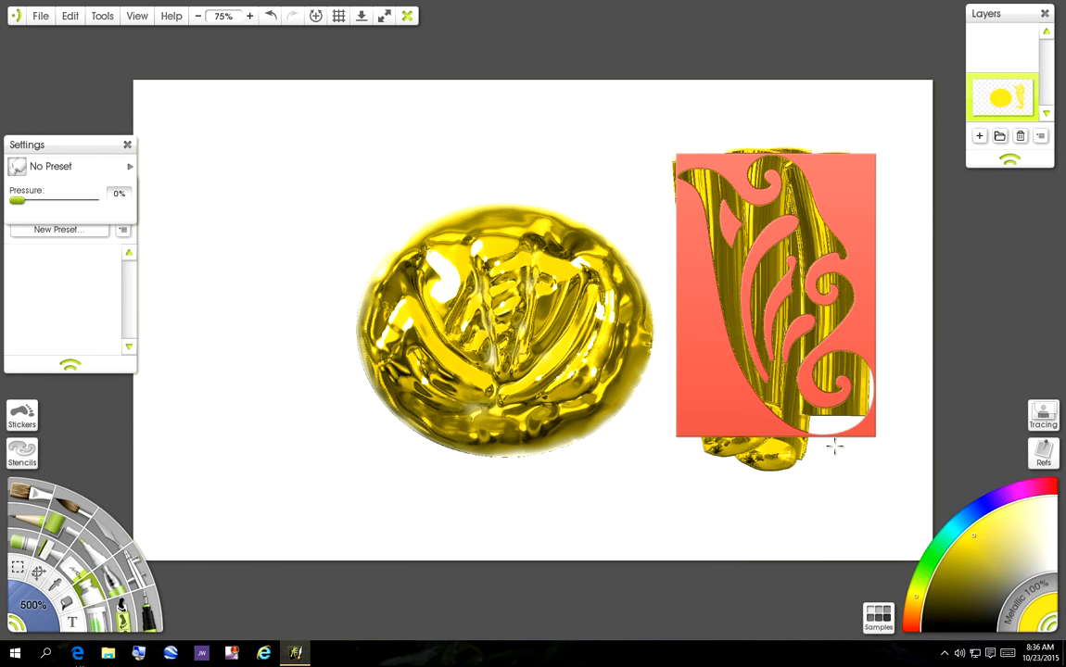
mouse_move(856, 193)
mouse_down()
mouse_move(871, 418)
mouse_move(781, 428)
mouse_up()
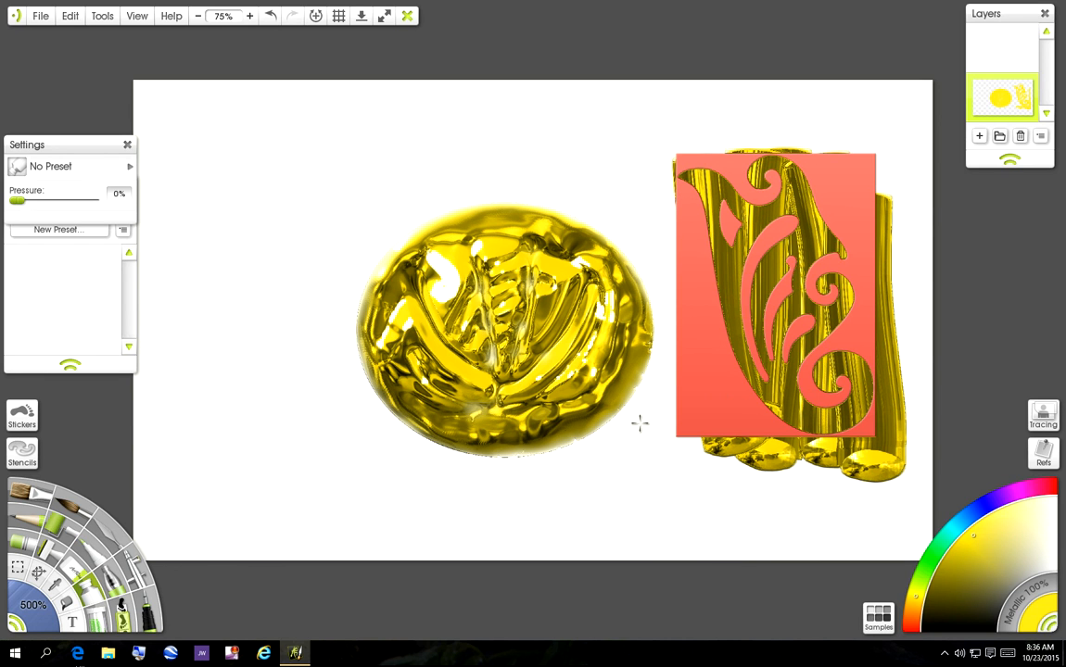
Blur the gold paint inside the stencil with the Instant Blur palette knife, and move the stencil to the blank canvas left of the oval
click(100, 532)
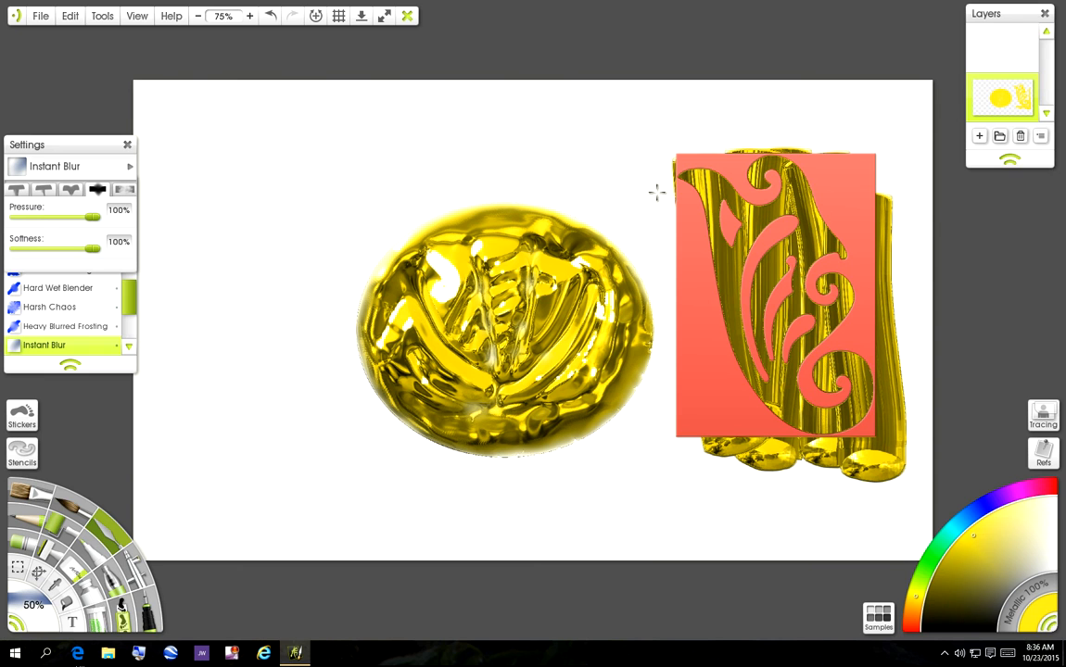
mouse_move(799, 180)
mouse_down()
mouse_move(695, 165)
mouse_move(765, 265)
mouse_move(706, 167)
mouse_move(715, 252)
mouse_move(732, 246)
mouse_move(709, 325)
mouse_move(771, 396)
mouse_move(743, 261)
mouse_move(828, 289)
mouse_up()
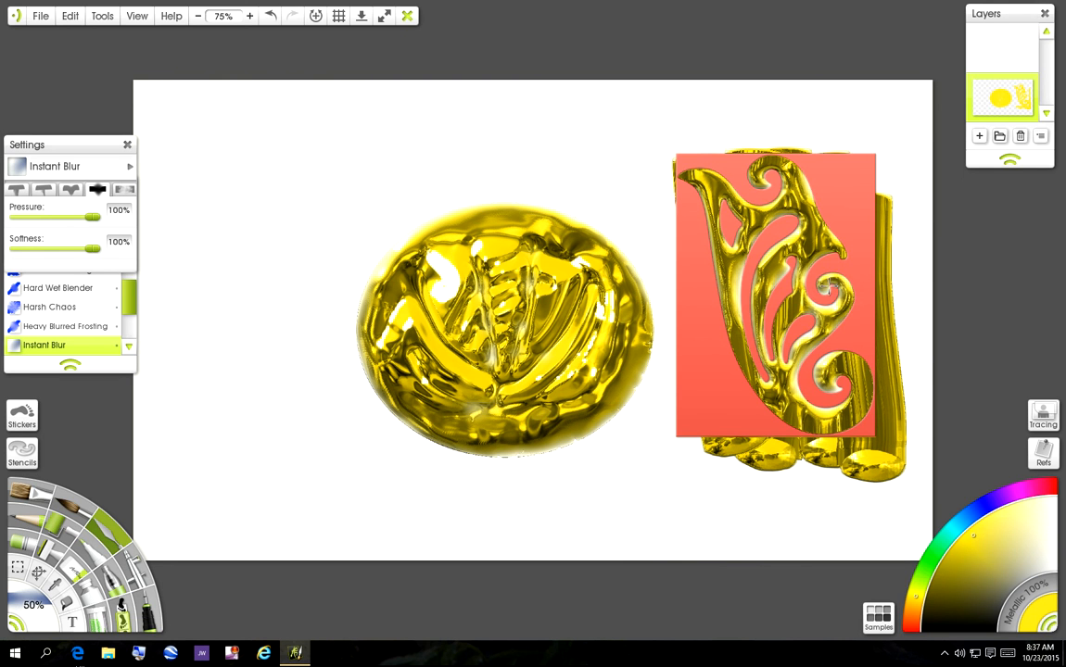
drag(791, 220, 211, 320)
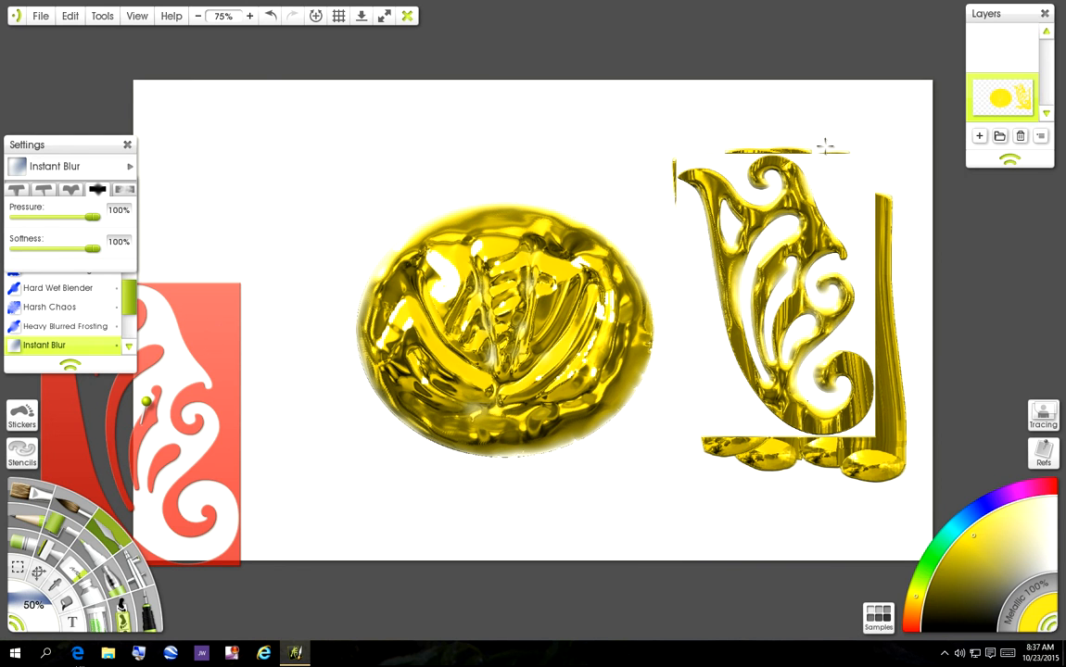
drag(187, 274, 300, 153)
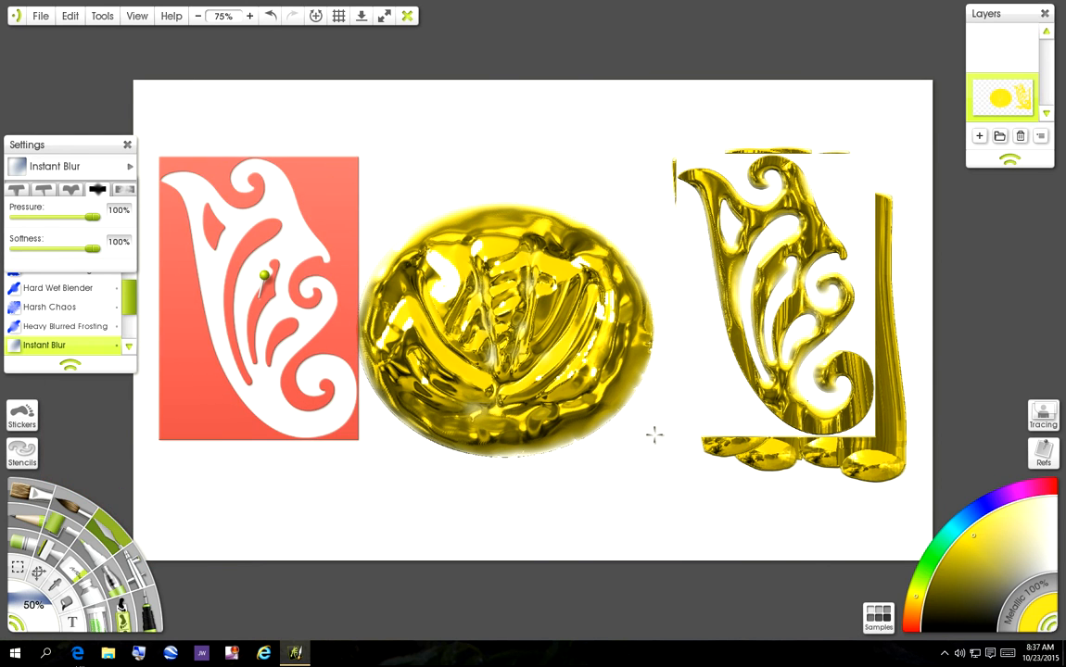
Change the metallic color to blue and fill the French curve stencil with blue glitter
click(983, 511)
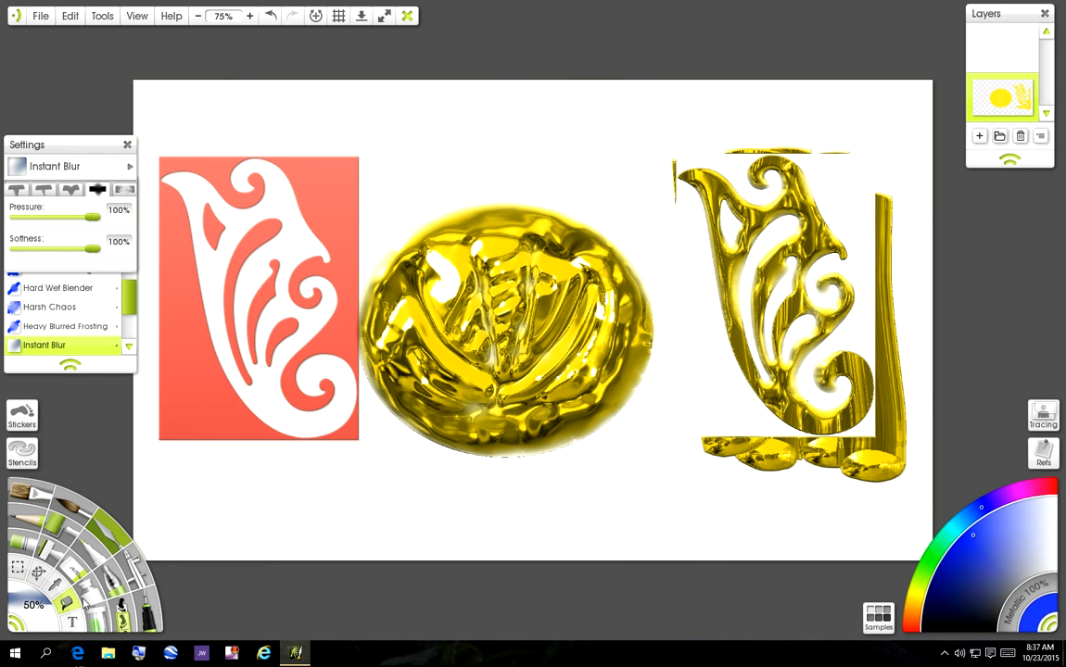
click(100, 614)
mouse_move(242, 249)
mouse_down()
mouse_move(264, 184)
mouse_move(222, 165)
mouse_move(190, 181)
mouse_move(162, 178)
mouse_move(198, 199)
mouse_move(185, 206)
mouse_move(204, 232)
mouse_move(278, 232)
mouse_move(308, 290)
mouse_move(274, 310)
mouse_move(288, 325)
mouse_move(209, 269)
mouse_move(209, 343)
mouse_move(259, 380)
mouse_move(296, 357)
mouse_move(324, 403)
mouse_move(245, 384)
mouse_move(296, 334)
mouse_move(362, 412)
mouse_up()
Blur the upper and middle parts of the blue glitter with the Instant Blur palette knife, move the stencil off the shape and hide it
click(112, 542)
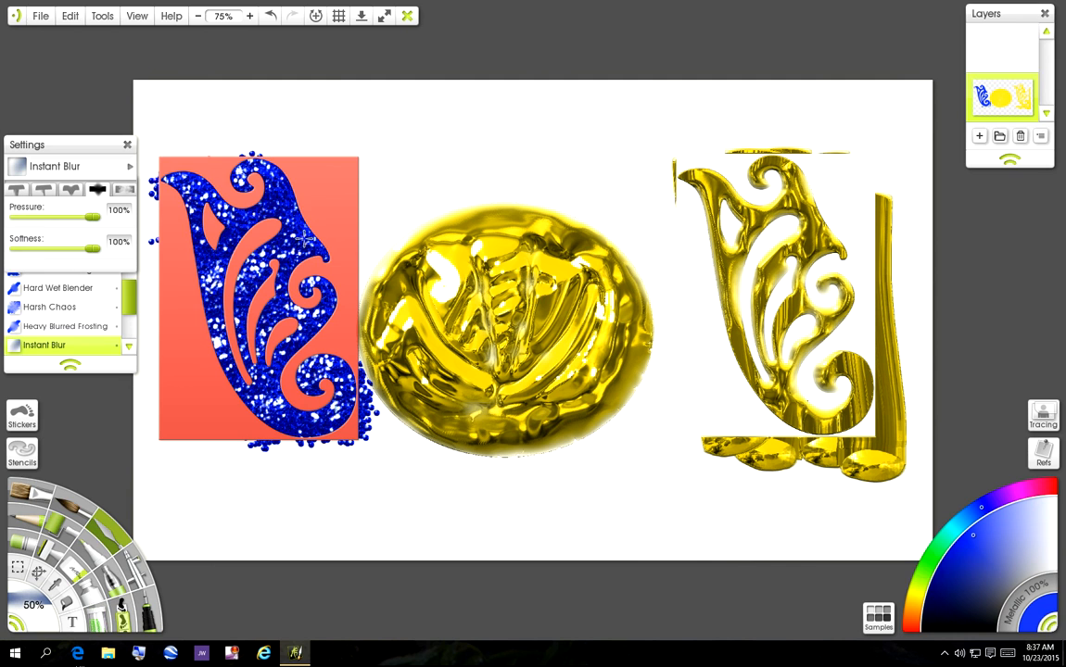
mouse_move(306, 239)
mouse_down()
mouse_move(276, 185)
mouse_move(227, 230)
mouse_move(298, 223)
mouse_move(290, 240)
mouse_move(244, 256)
mouse_move(290, 249)
mouse_move(244, 289)
mouse_move(240, 312)
mouse_move(272, 273)
mouse_move(276, 317)
mouse_move(296, 291)
mouse_move(316, 293)
mouse_move(323, 312)
mouse_move(270, 369)
mouse_move(316, 210)
mouse_move(728, 259)
mouse_up()
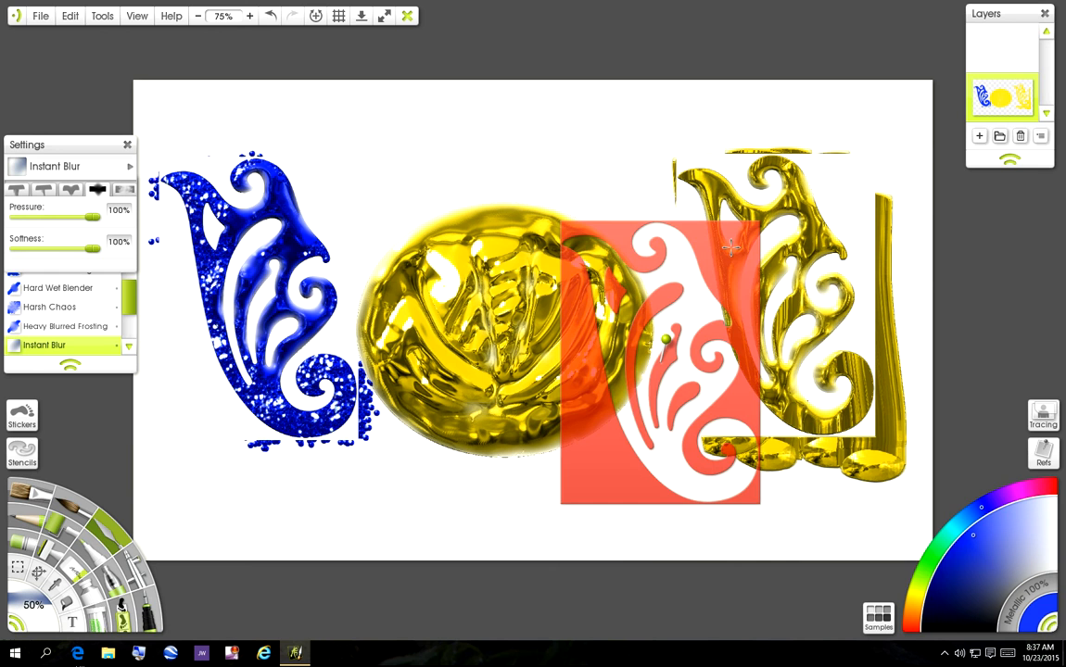
right_click(731, 247)
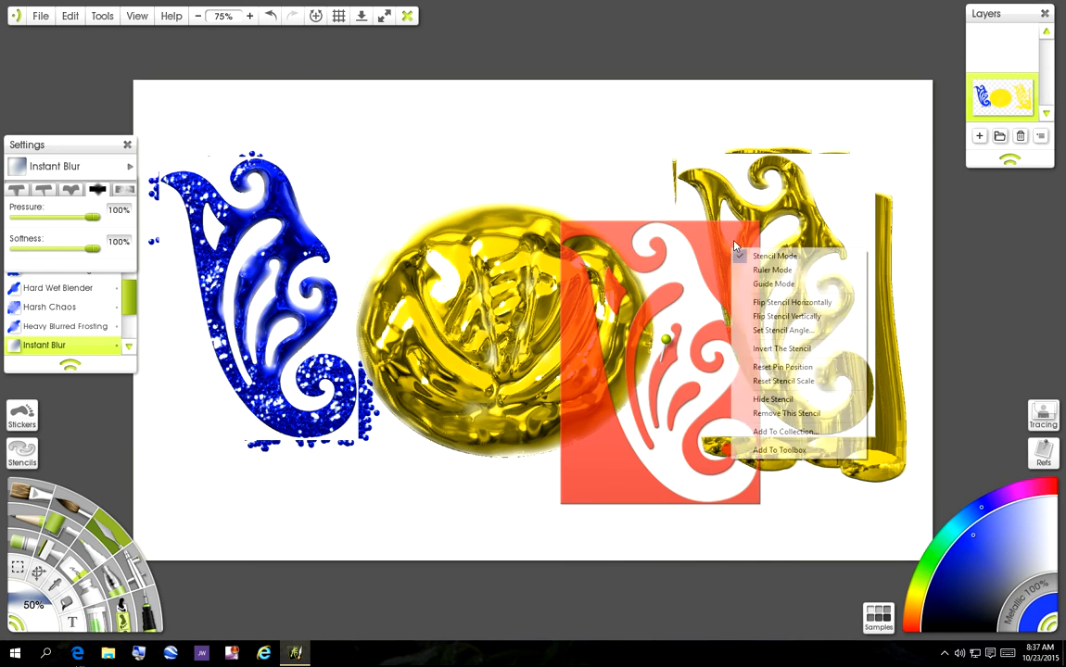
click(769, 398)
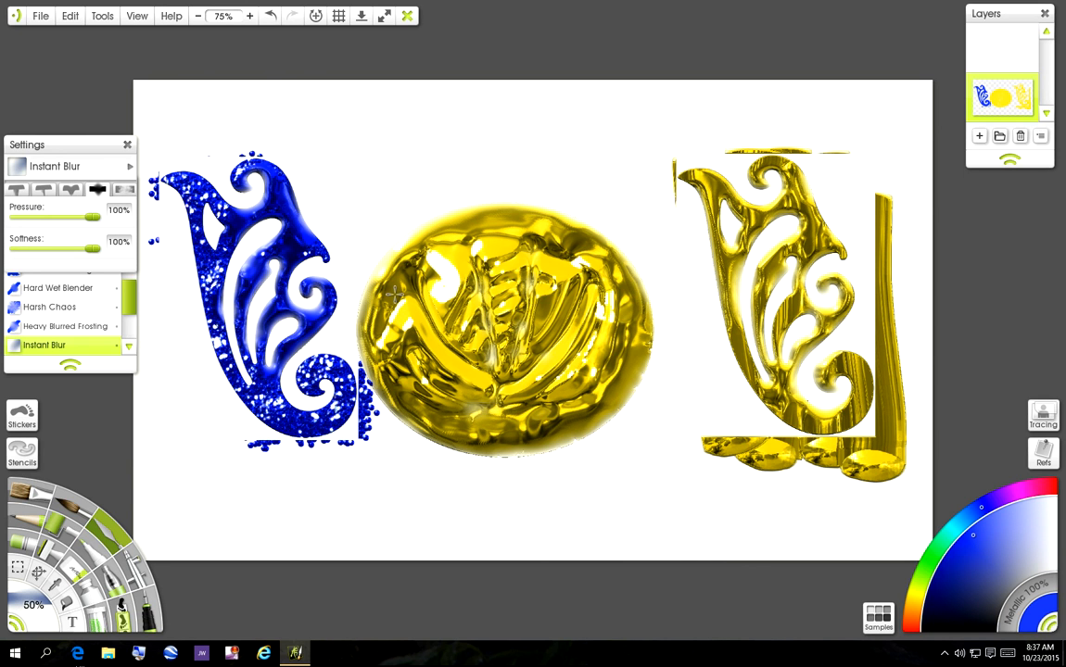
Smooth the embossed design in the middle of the gold oval with the Instant Blur palette knife enlarged to 100%
mouse_move(494, 306)
mouse_down()
mouse_move(428, 254)
mouse_move(437, 301)
mouse_up()
drag(34, 605, 79, 598)
mouse_move(469, 284)
mouse_down()
mouse_move(470, 270)
mouse_move(505, 322)
mouse_move(480, 369)
mouse_move(491, 329)
mouse_move(412, 278)
mouse_move(602, 354)
mouse_move(408, 278)
mouse_move(556, 405)
mouse_move(371, 306)
mouse_move(408, 246)
mouse_move(519, 268)
mouse_move(485, 353)
mouse_move(417, 333)
mouse_move(446, 318)
mouse_up()
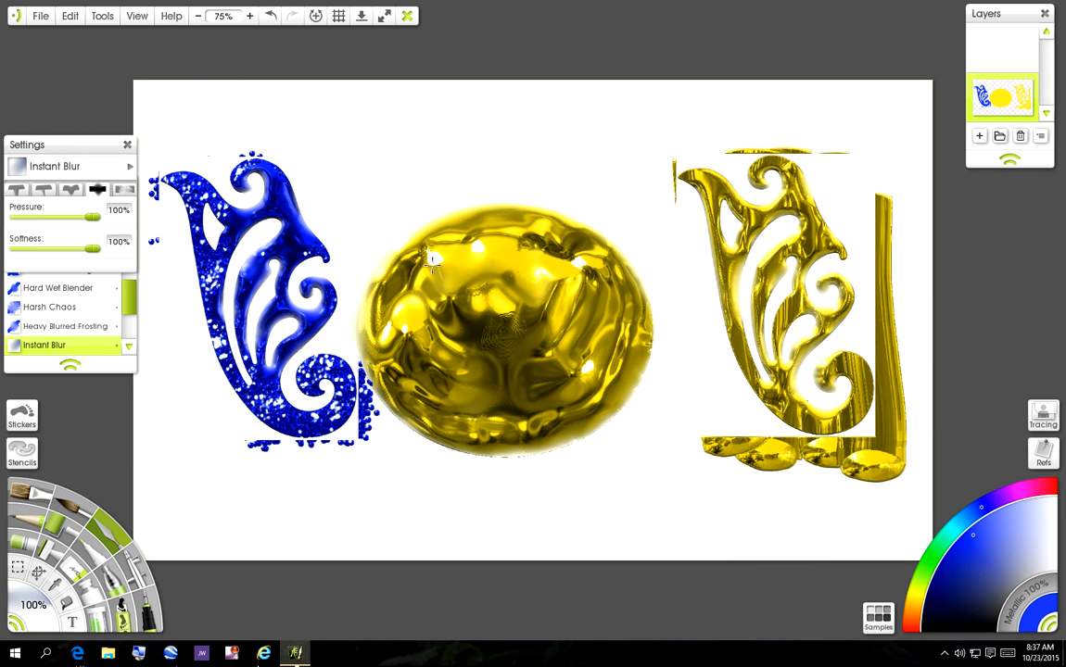